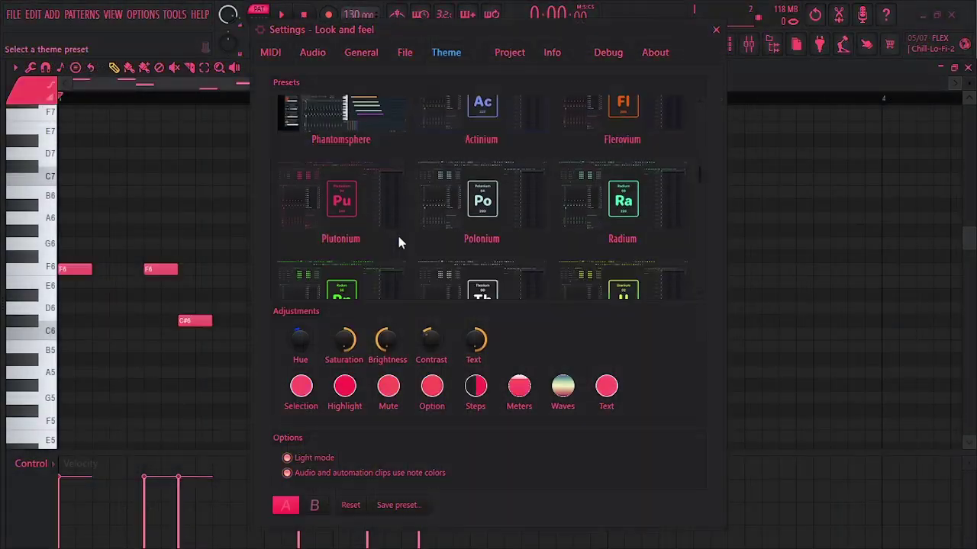
Step: Browse the theme presets and try the Solar preset
{"action": "scroll", "coordinate": [344, 241], "scroll_direction": "down", "scroll_amount": 5}
{"action": "scroll", "coordinate": [429, 279], "scroll_direction": "down", "scroll_amount": 3}
{"action": "left_click", "coordinate": [428, 279]}
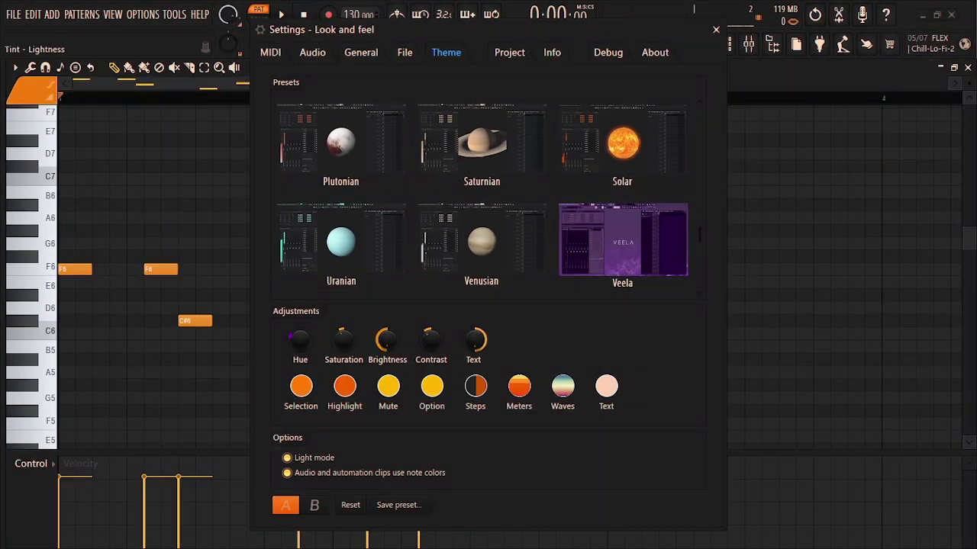
{"action": "left_click", "coordinate": [622, 141]}
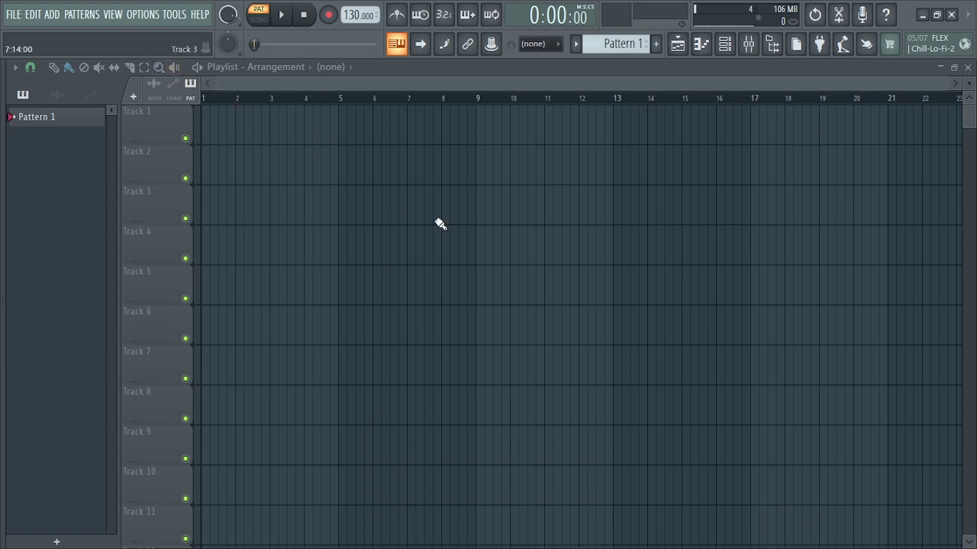
Step: Close the Playlist, nudge the Mixer slightly higher, then close the Mixer too
{"action": "left_click", "coordinate": [967, 67]}
{"action": "left_click_drag", "start_coordinate": [532, 201], "coordinate": [533, 161]}
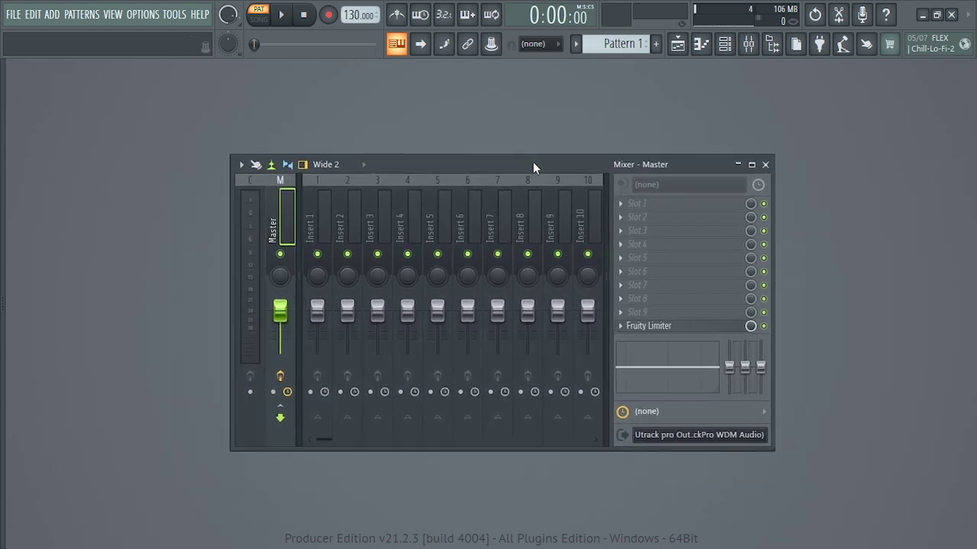
{"action": "left_click", "coordinate": [766, 165]}
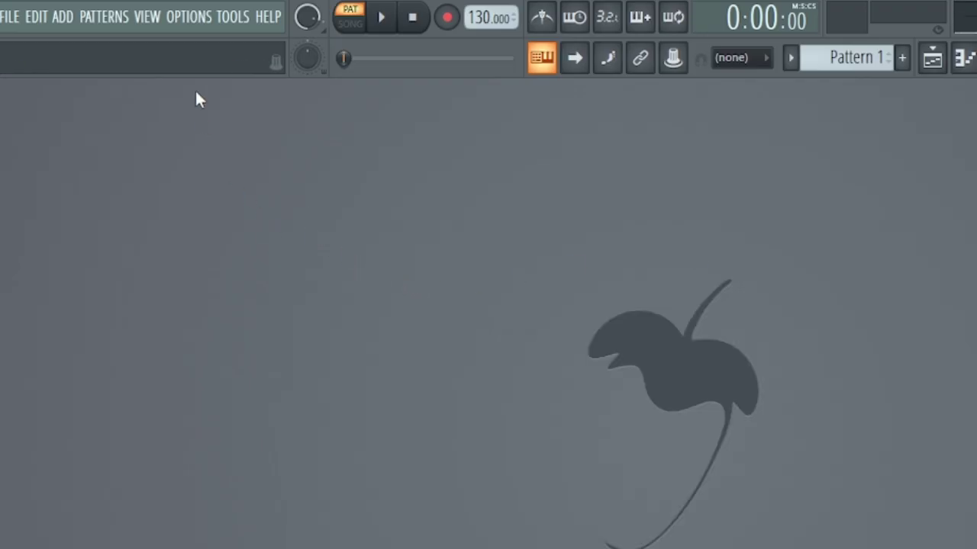
Step: In Theme settings, try the Carbon, Clean Bean, Hangar and Granite Lo-Fi presets in turn
{"action": "left_click", "coordinate": [190, 18]}
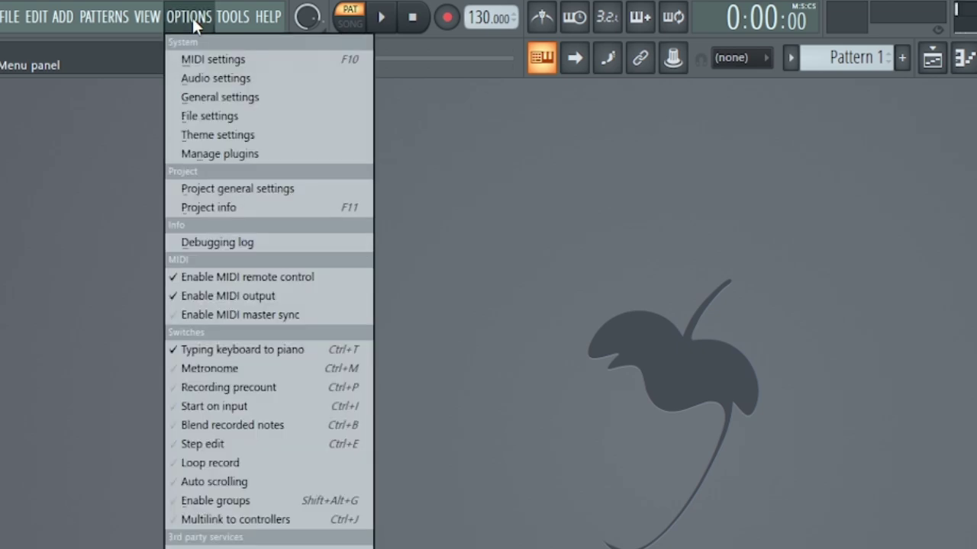
{"action": "left_click", "coordinate": [248, 137]}
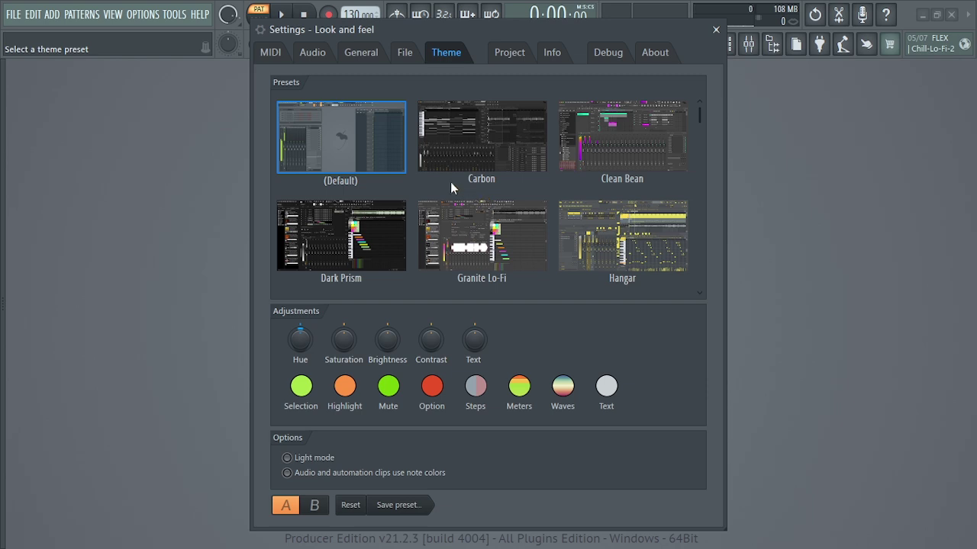
{"action": "left_click", "coordinate": [466, 149]}
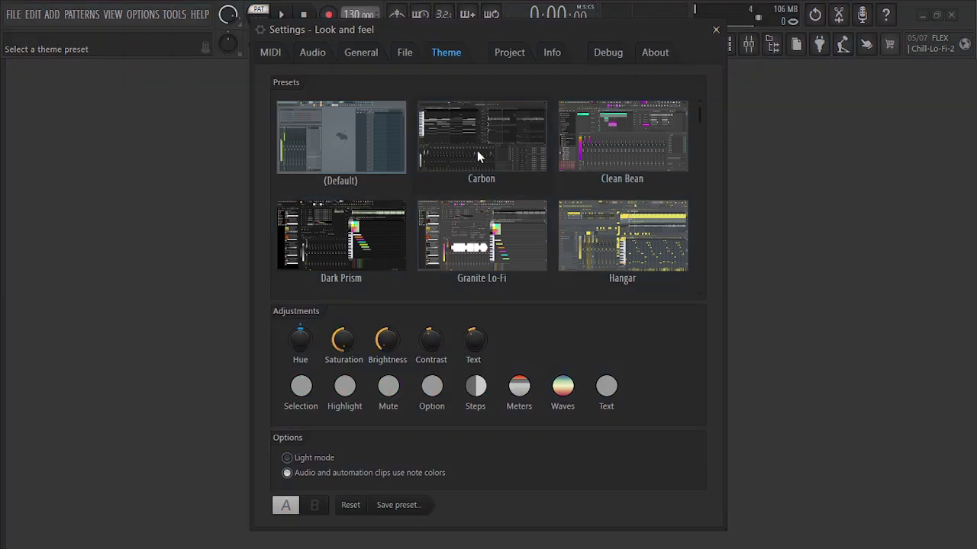
{"action": "left_click", "coordinate": [617, 145]}
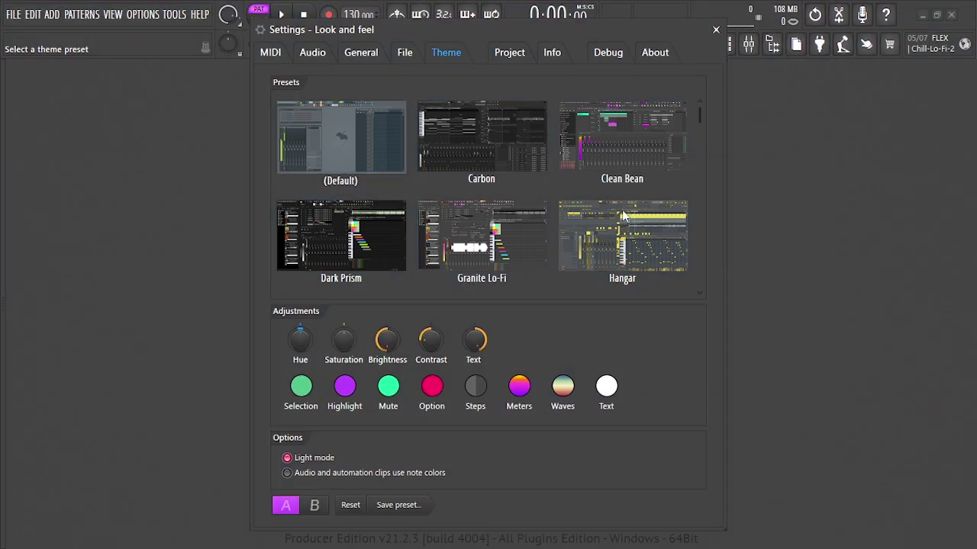
{"action": "left_click", "coordinate": [614, 233]}
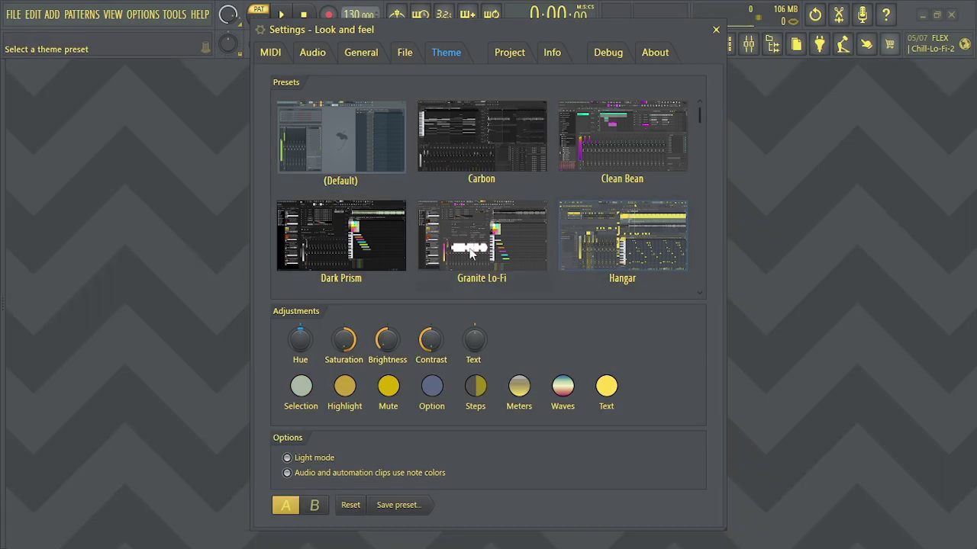
{"action": "left_click", "coordinate": [471, 255]}
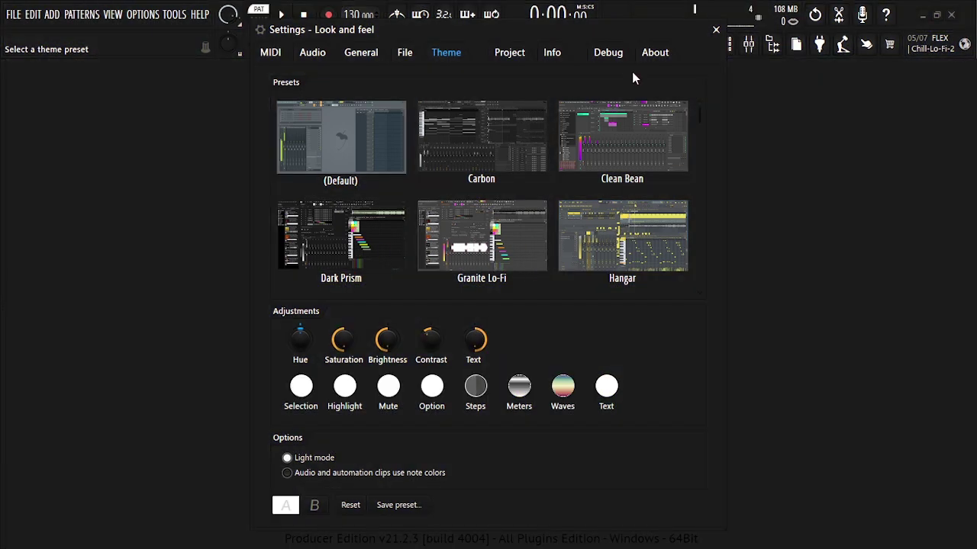
Step: Close the theme settings, centre the Channel rack and open 808 Kick in the piano roll
{"action": "left_click", "coordinate": [715, 29]}
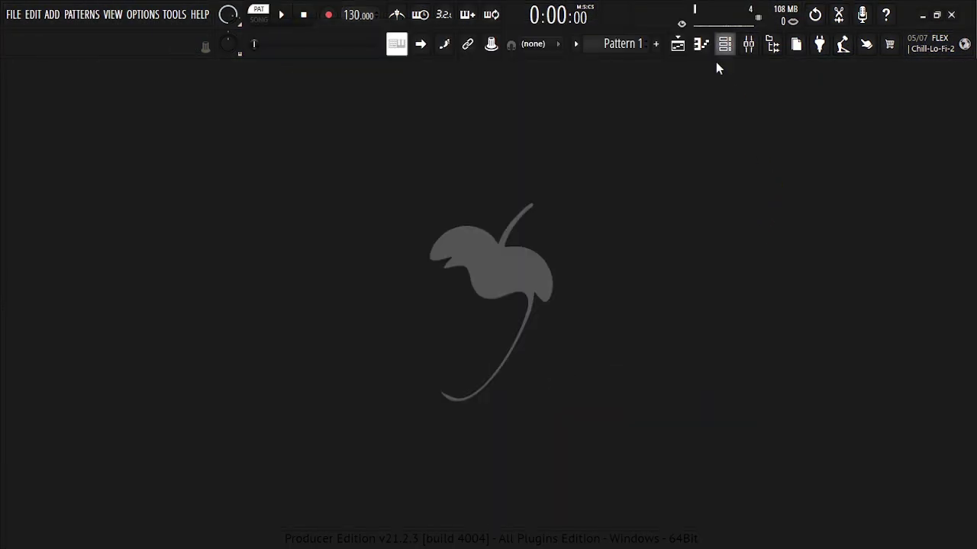
{"action": "left_click", "coordinate": [725, 43]}
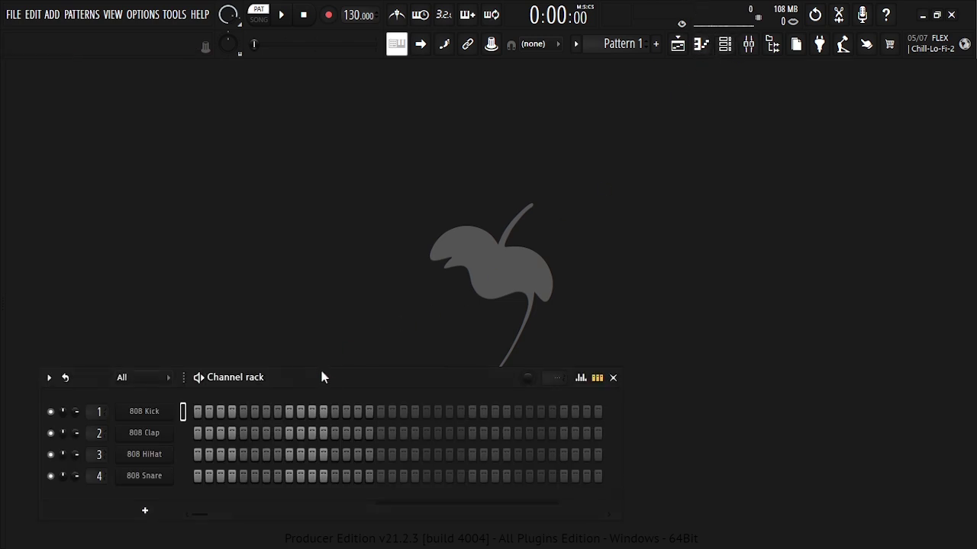
{"action": "left_click_drag", "start_coordinate": [322, 377], "coordinate": [475, 218]}
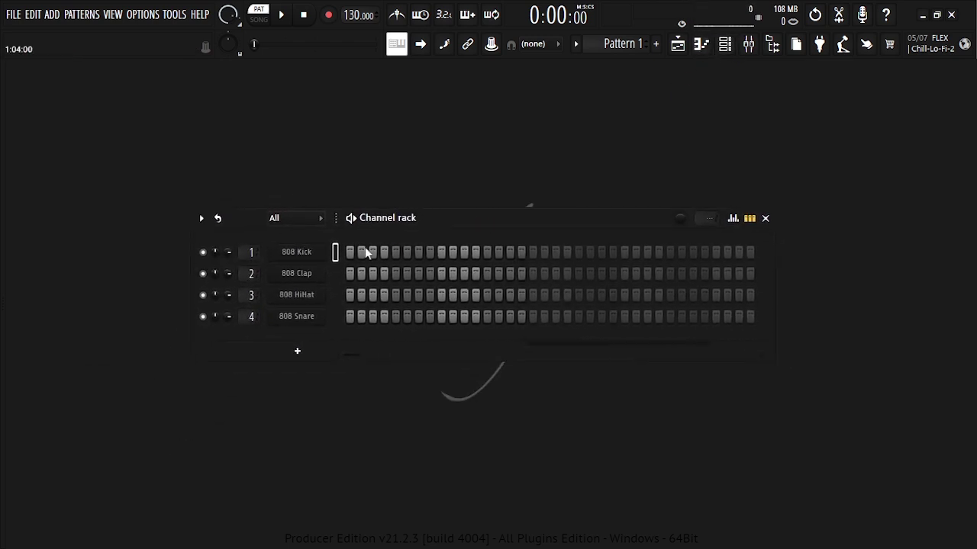
{"action": "right_click", "coordinate": [305, 252]}
{"action": "left_click", "coordinate": [359, 254]}
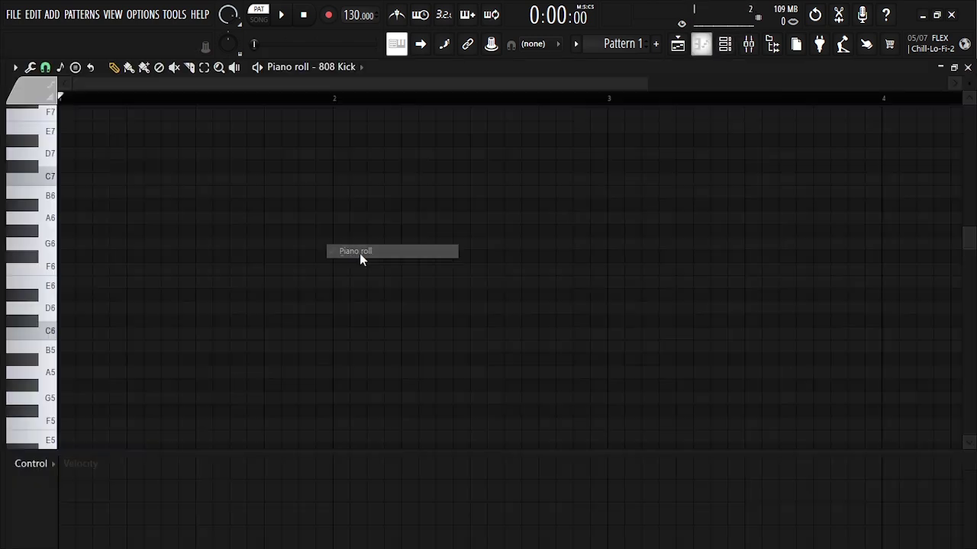
Step: Draw six notes: F6, F6, C#6, A#5, D6 and F#6
{"action": "left_click", "coordinate": [67, 269]}
{"action": "left_click", "coordinate": [148, 269]}
{"action": "left_click", "coordinate": [182, 320]}
{"action": "left_click", "coordinate": [302, 359]}
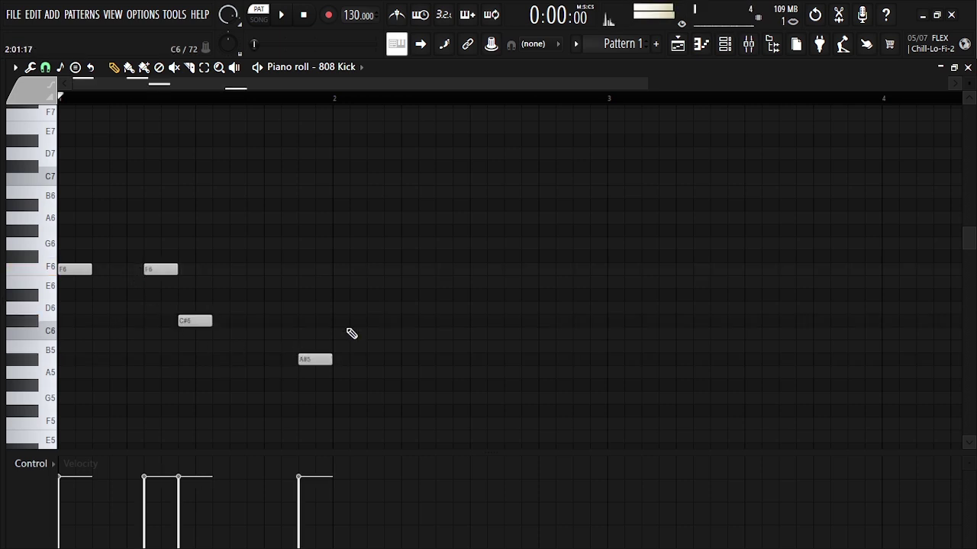
{"action": "left_click", "coordinate": [370, 308]}
{"action": "left_click", "coordinate": [422, 256]}
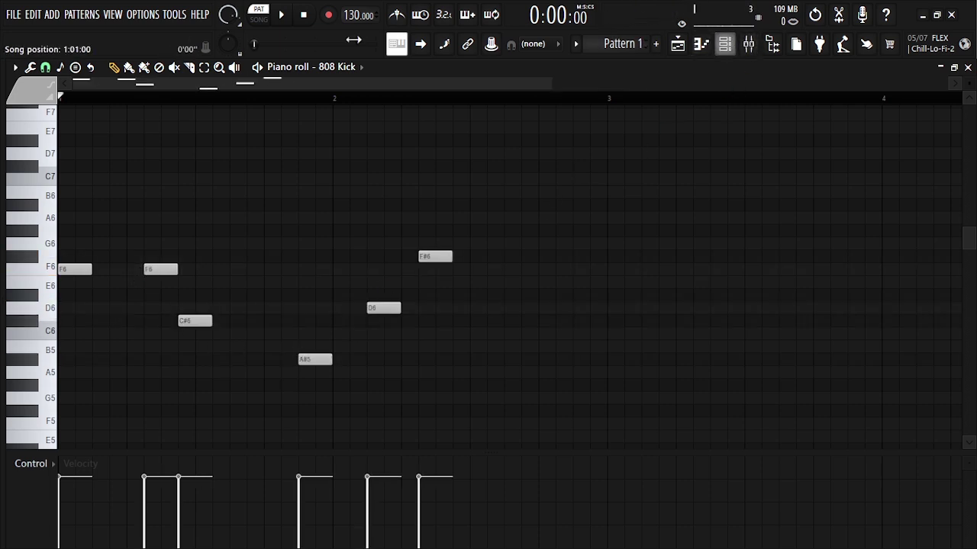
Step: Reopen Theme settings and try a blue-purple accented preset, then Solar
{"action": "left_click", "coordinate": [147, 15]}
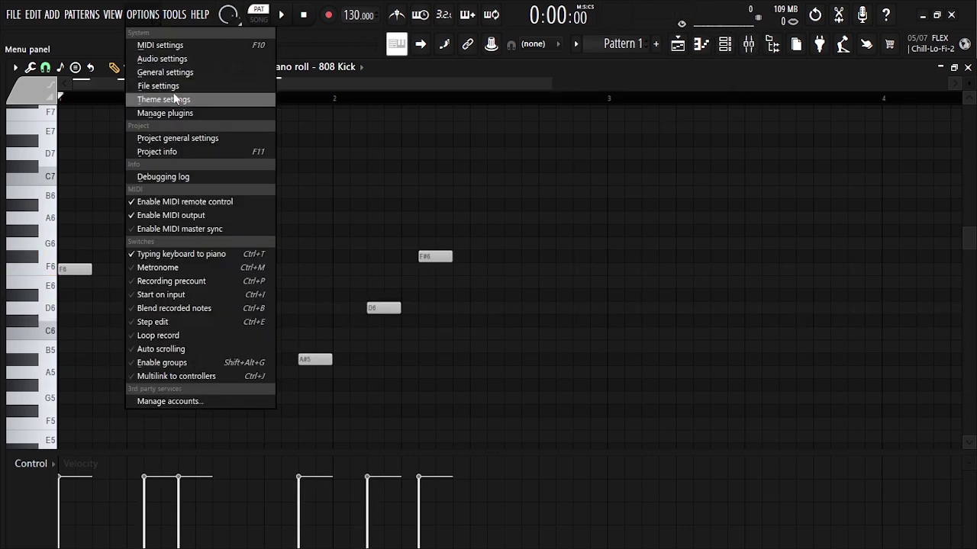
{"action": "left_click", "coordinate": [174, 99]}
{"action": "scroll", "coordinate": [561, 205], "scroll_direction": "down", "scroll_amount": 4}
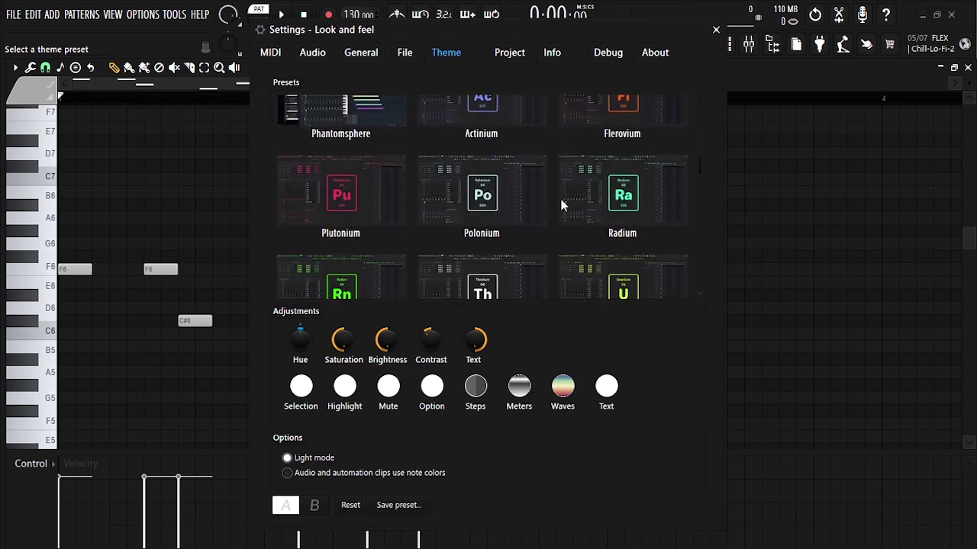
{"action": "scroll", "coordinate": [560, 200], "scroll_direction": "up", "scroll_amount": 1}
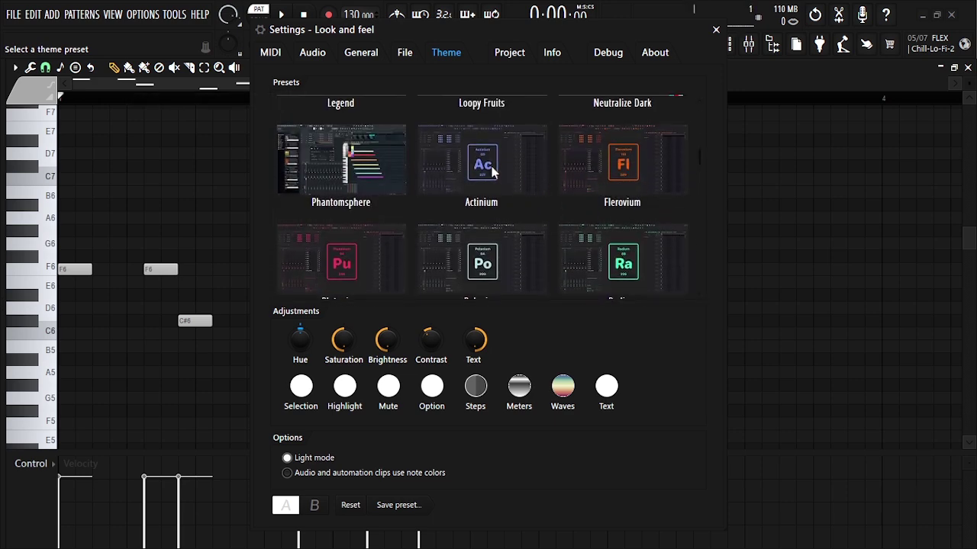
{"action": "left_click", "coordinate": [621, 179]}
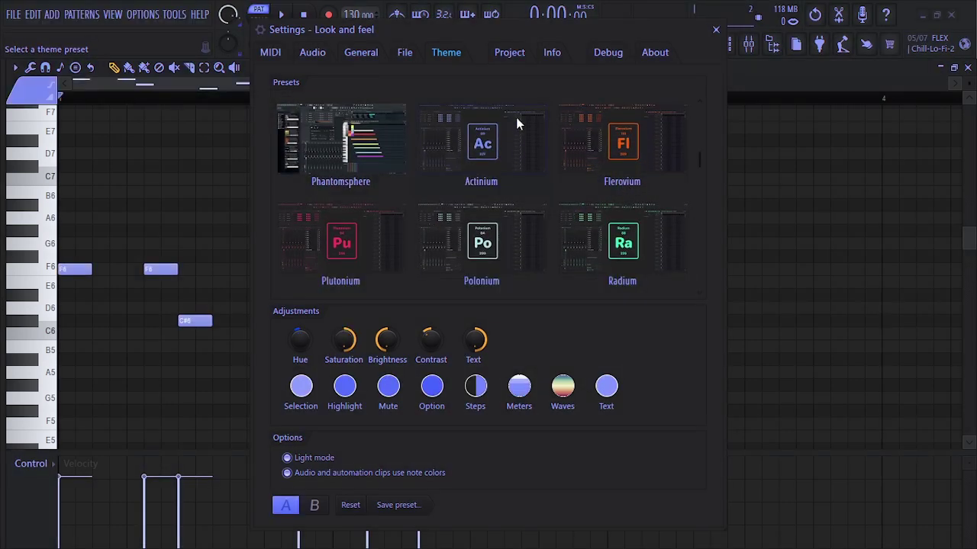
{"action": "scroll", "coordinate": [511, 106], "scroll_direction": "down", "scroll_amount": 3}
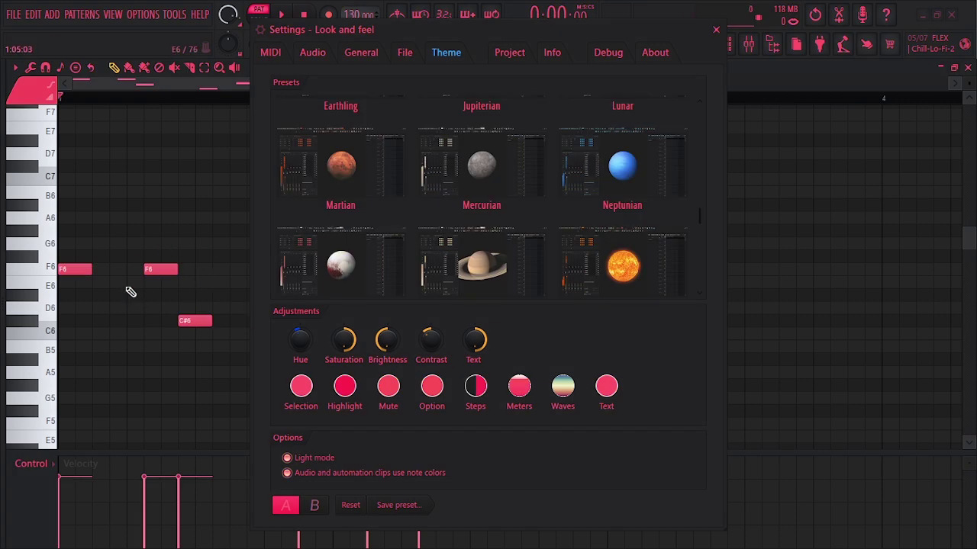
{"action": "scroll", "coordinate": [592, 274], "scroll_direction": "down", "scroll_amount": 1}
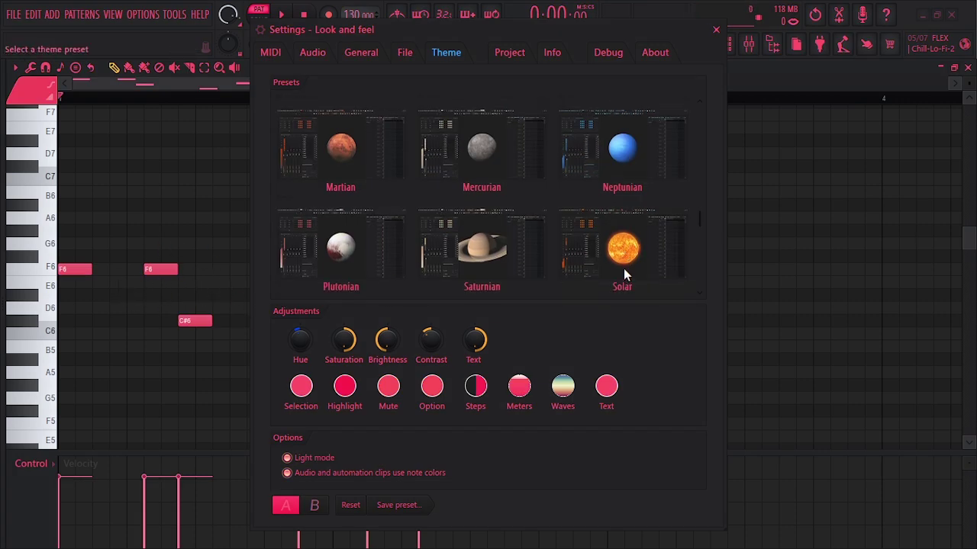
{"action": "left_click", "coordinate": [621, 267]}
Step: Try the Light cherry and Ultra green presets, then settle on the Dark preset
{"action": "scroll", "coordinate": [602, 252], "scroll_direction": "down", "scroll_amount": 1}
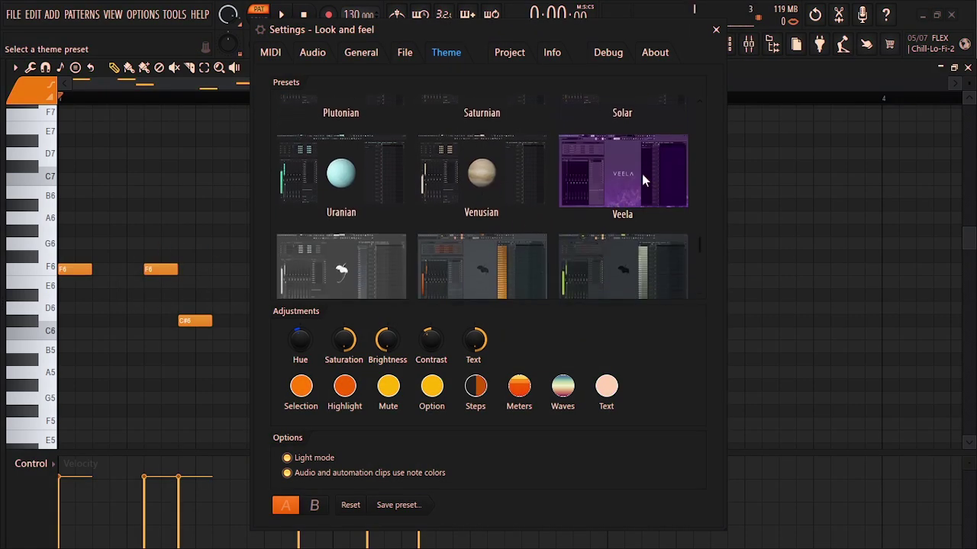
{"action": "scroll", "coordinate": [452, 238], "scroll_direction": "down", "scroll_amount": 2}
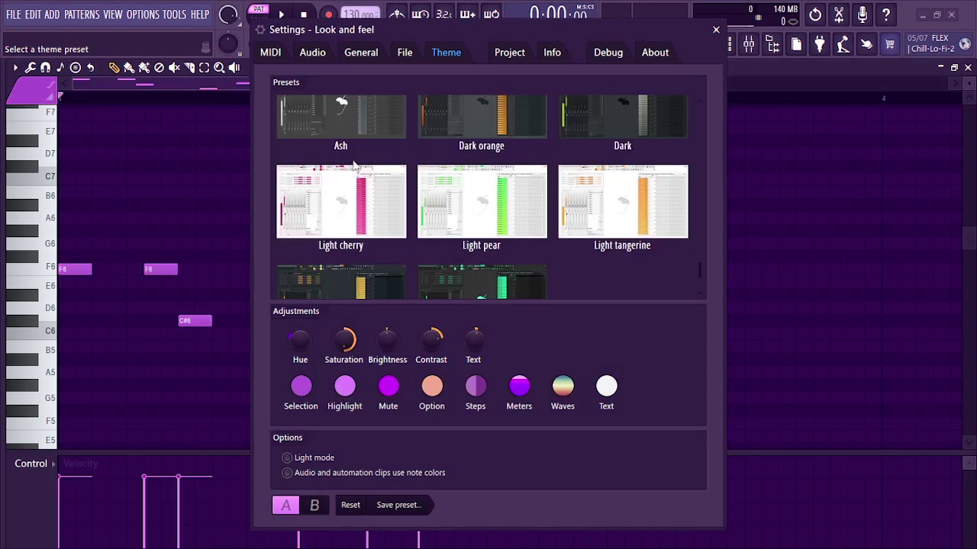
{"action": "left_click", "coordinate": [384, 242]}
{"action": "scroll", "coordinate": [496, 217], "scroll_direction": "down", "scroll_amount": 1}
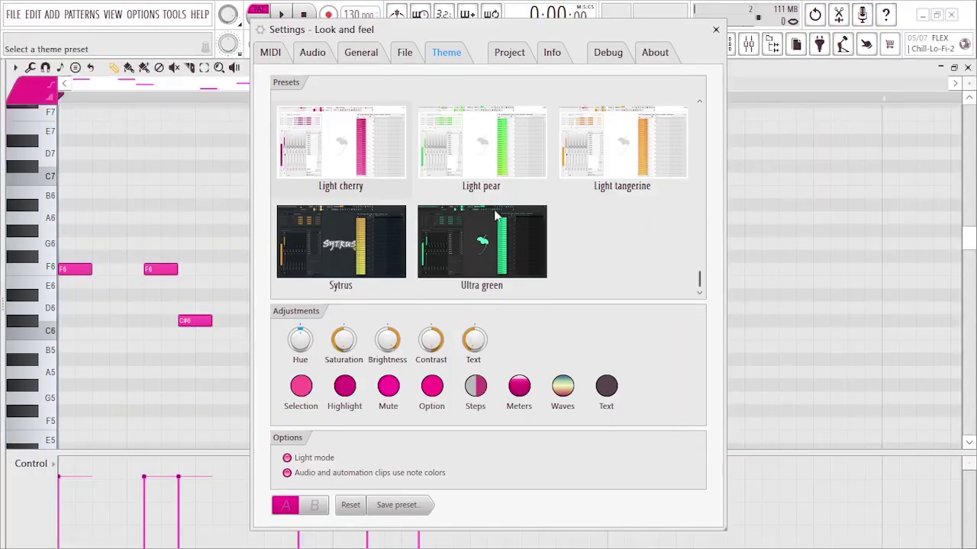
{"action": "left_click", "coordinate": [510, 253]}
{"action": "scroll", "coordinate": [533, 225], "scroll_direction": "up", "scroll_amount": 3}
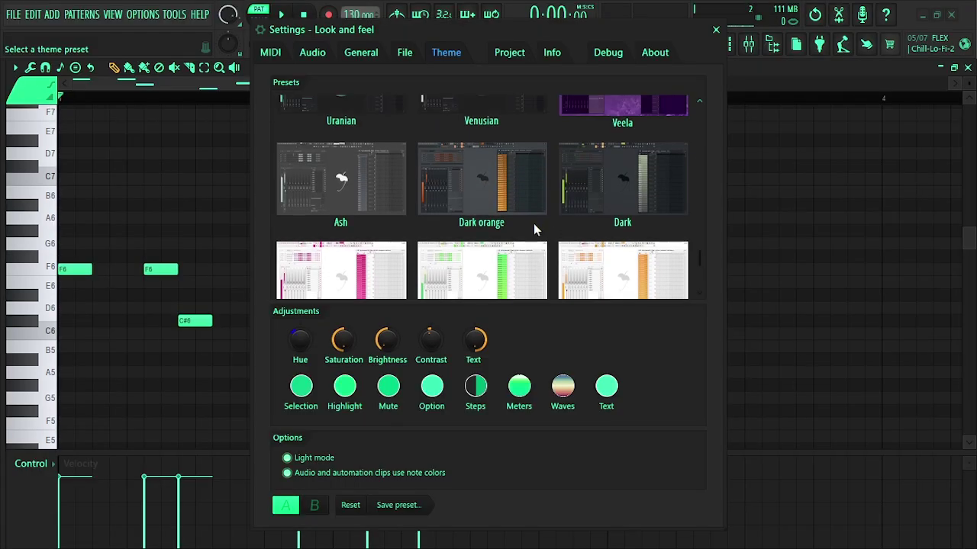
{"action": "left_click", "coordinate": [620, 260]}
{"action": "scroll", "coordinate": [621, 266], "scroll_direction": "down", "scroll_amount": 1}
{"action": "scroll", "coordinate": [603, 263], "scroll_direction": "up", "scroll_amount": 2}
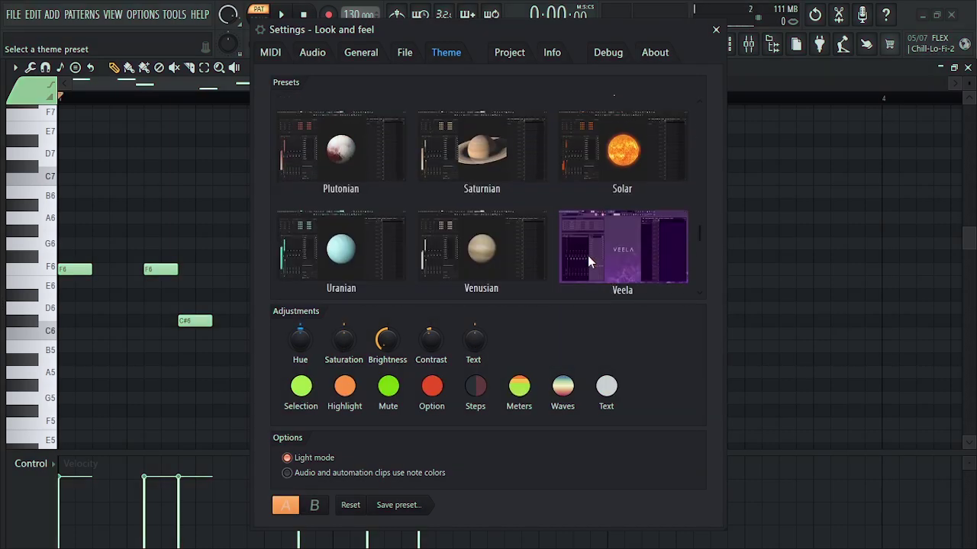
Step: Apply Solar and adjust the Hue and Brightness knobs for a darker purple tint
{"action": "left_click", "coordinate": [616, 158]}
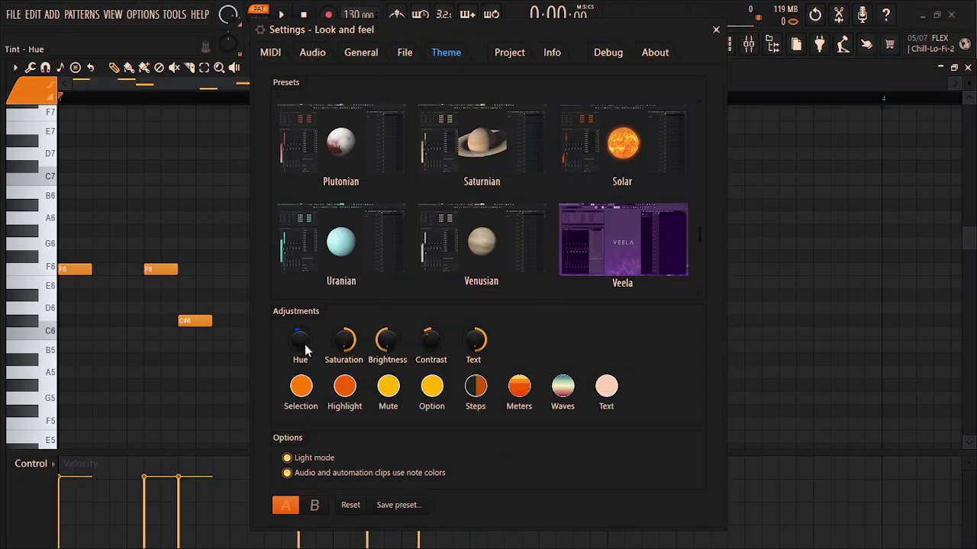
{"action": "left_click_drag", "start_coordinate": [305, 344], "coordinate": [305, 316]}
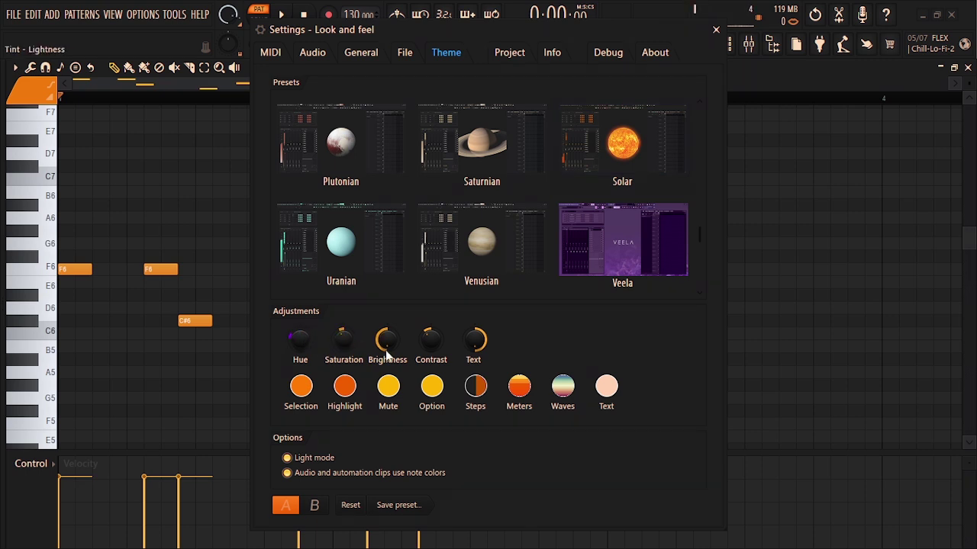
{"action": "left_click_drag", "start_coordinate": [388, 340], "coordinate": [427, 332]}
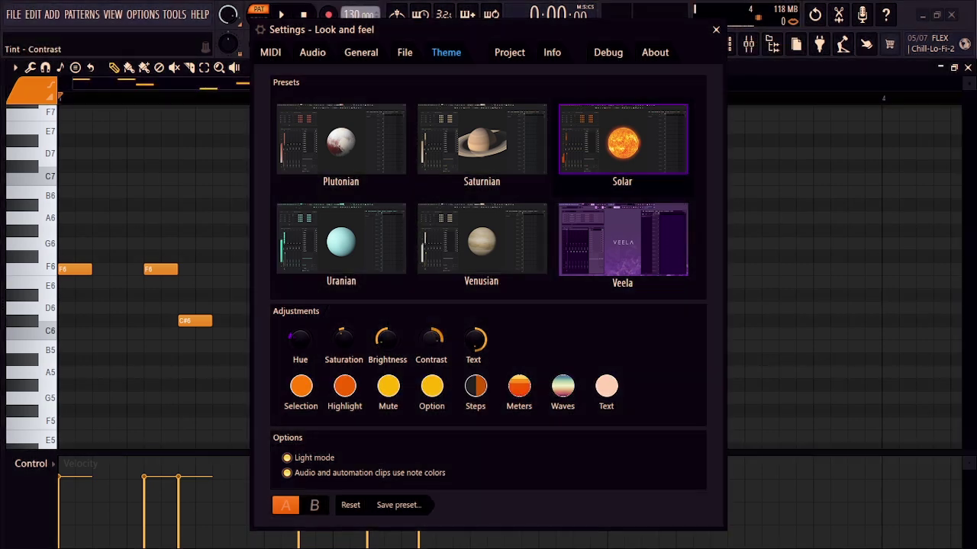
Step: Reset the theme adjustments to defaults and close the Settings window
{"action": "left_click", "coordinate": [355, 513]}
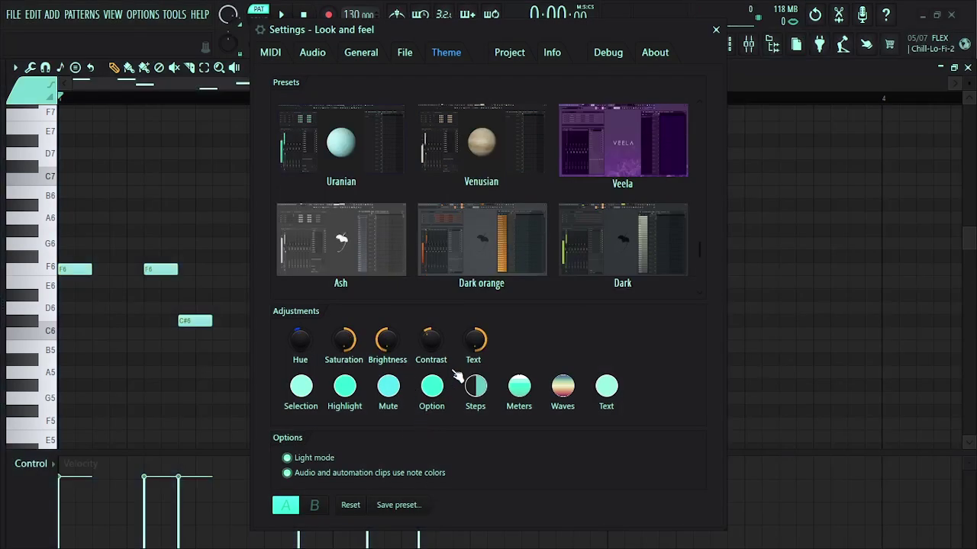
{"action": "left_click", "coordinate": [716, 30]}
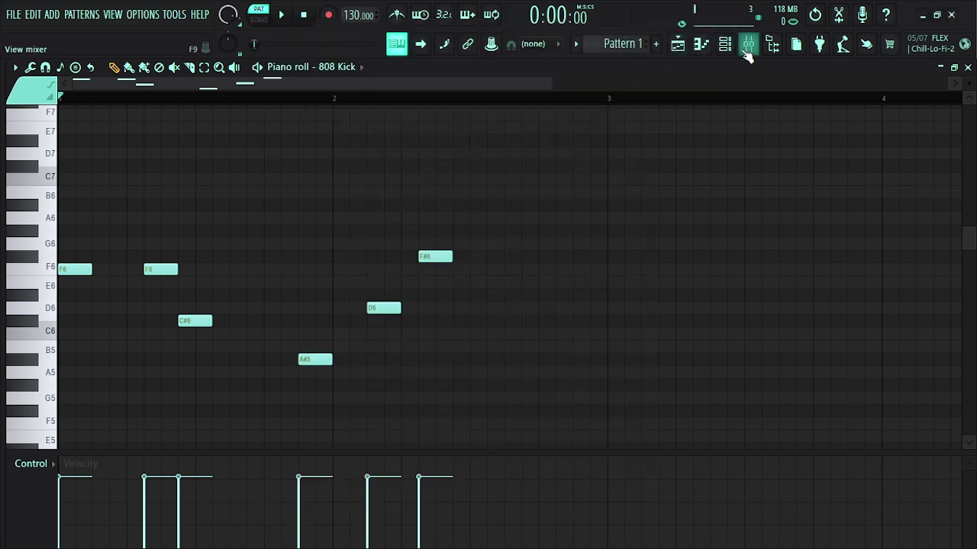
Step: Swap the piano roll for the Mixer and try its Compact and Compact 2 layouts
{"action": "left_click", "coordinate": [968, 67]}
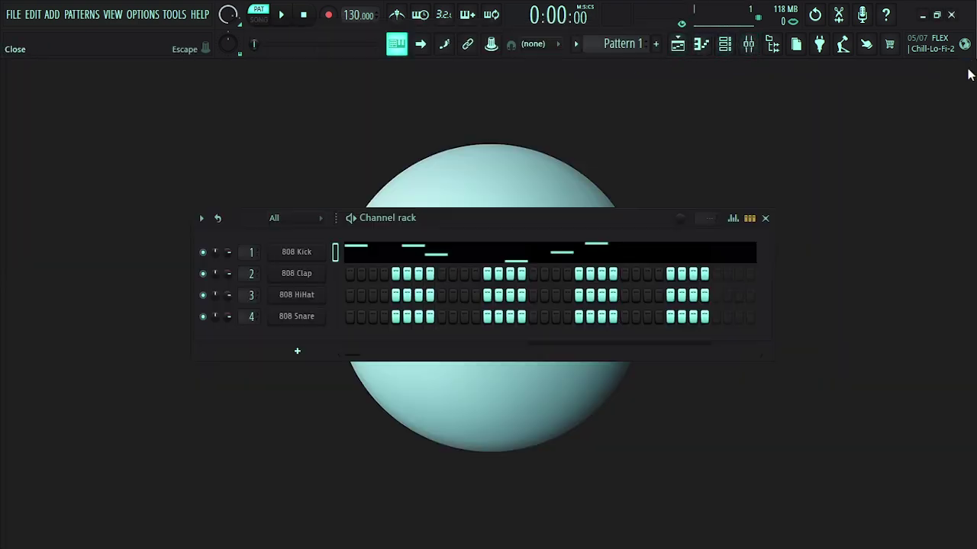
{"action": "left_click", "coordinate": [749, 44]}
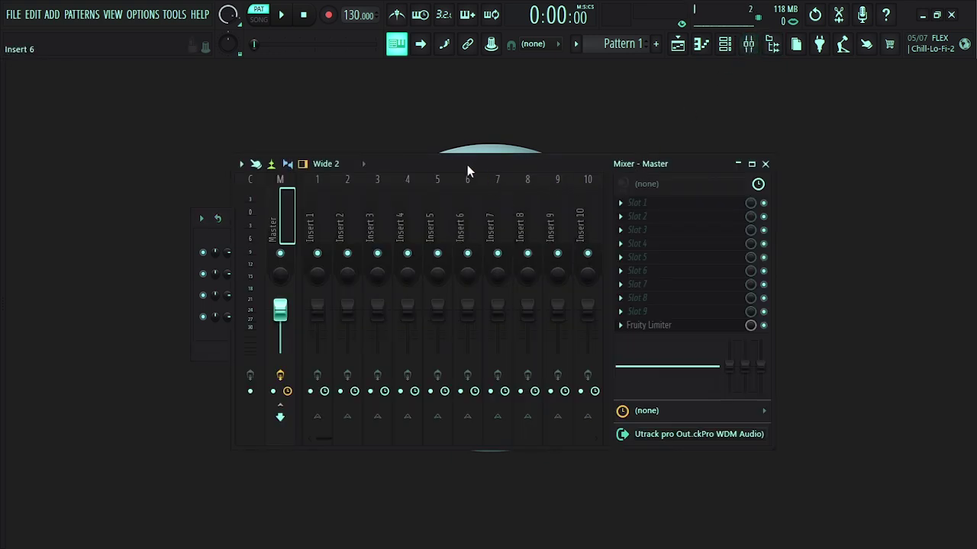
{"action": "left_click_drag", "start_coordinate": [391, 147], "coordinate": [389, 150]}
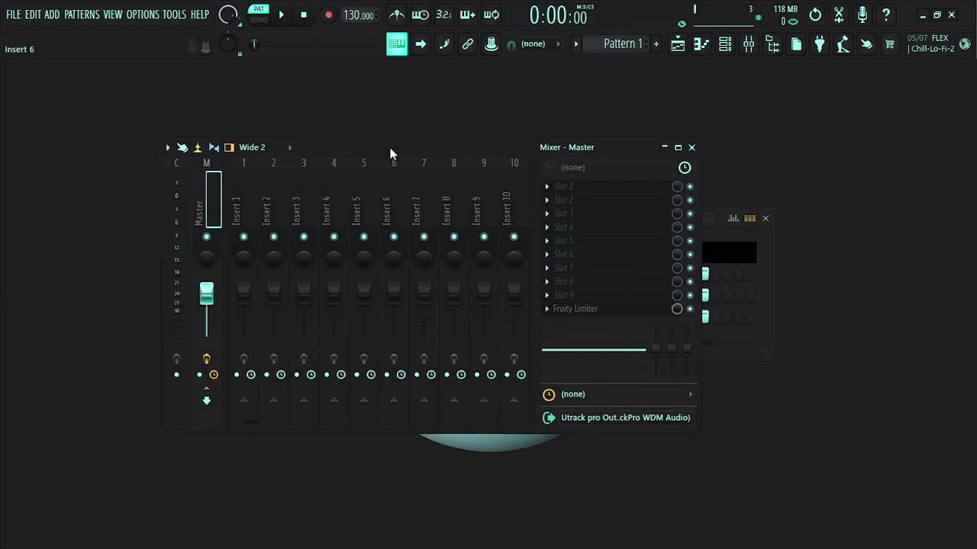
{"action": "left_click", "coordinate": [264, 151]}
{"action": "left_click", "coordinate": [264, 161]}
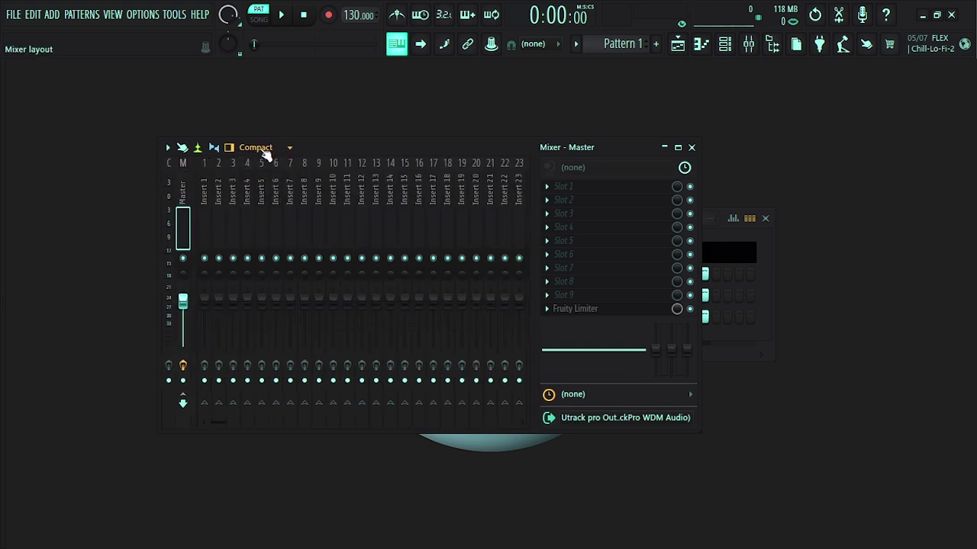
{"action": "left_click", "coordinate": [266, 152]}
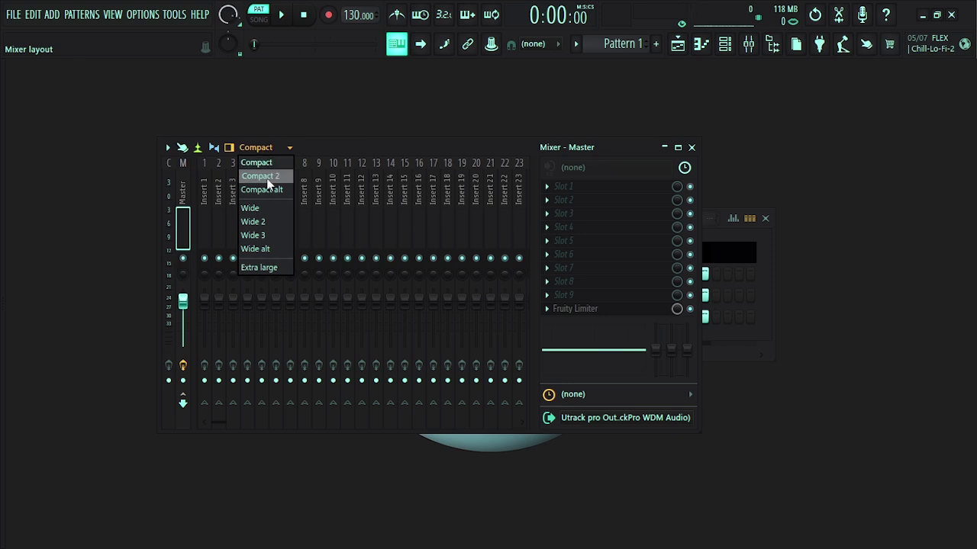
{"action": "left_click", "coordinate": [267, 183]}
Step: Try the Wide, Wide 3 and Wide alt layouts, return to Wide, and reposition the Mixer
{"action": "left_click", "coordinate": [261, 148]}
{"action": "left_click", "coordinate": [269, 187]}
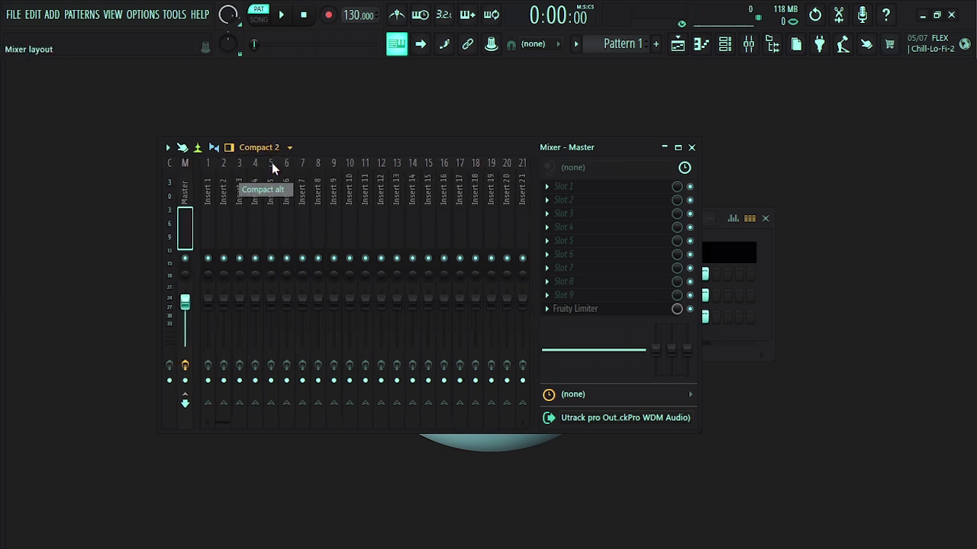
{"action": "left_click", "coordinate": [264, 147]}
{"action": "left_click", "coordinate": [262, 207]}
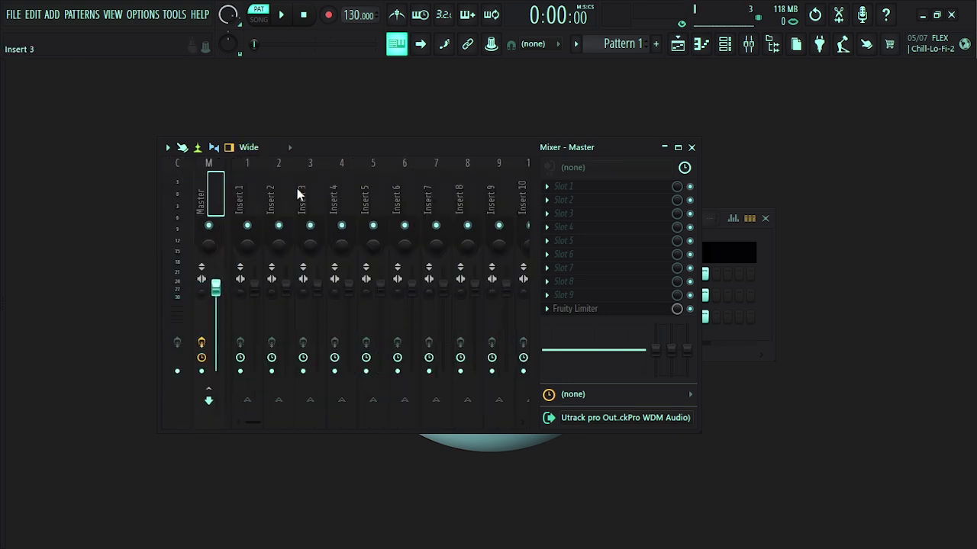
{"action": "left_click", "coordinate": [266, 148]}
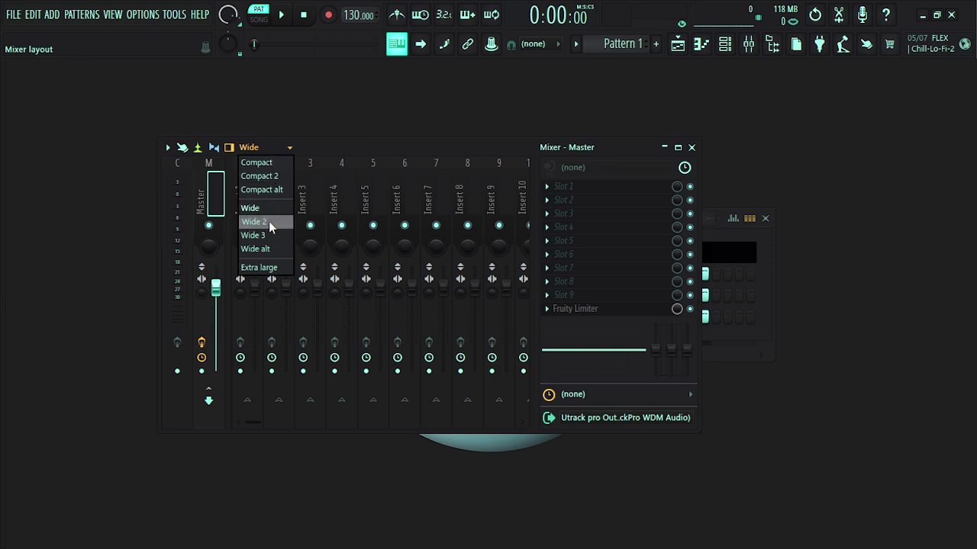
{"action": "left_click", "coordinate": [260, 235]}
{"action": "left_click", "coordinate": [267, 149]}
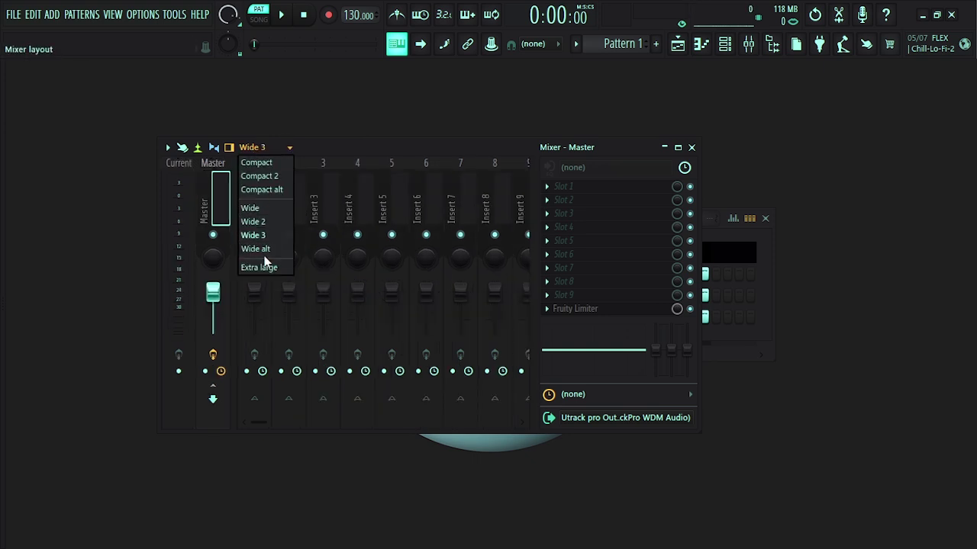
{"action": "left_click", "coordinate": [260, 249]}
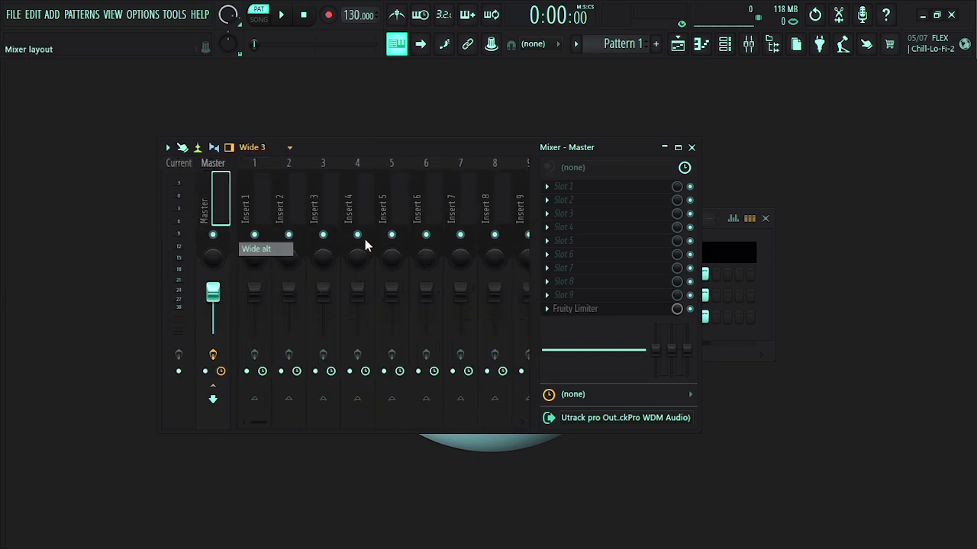
{"action": "left_click", "coordinate": [256, 149]}
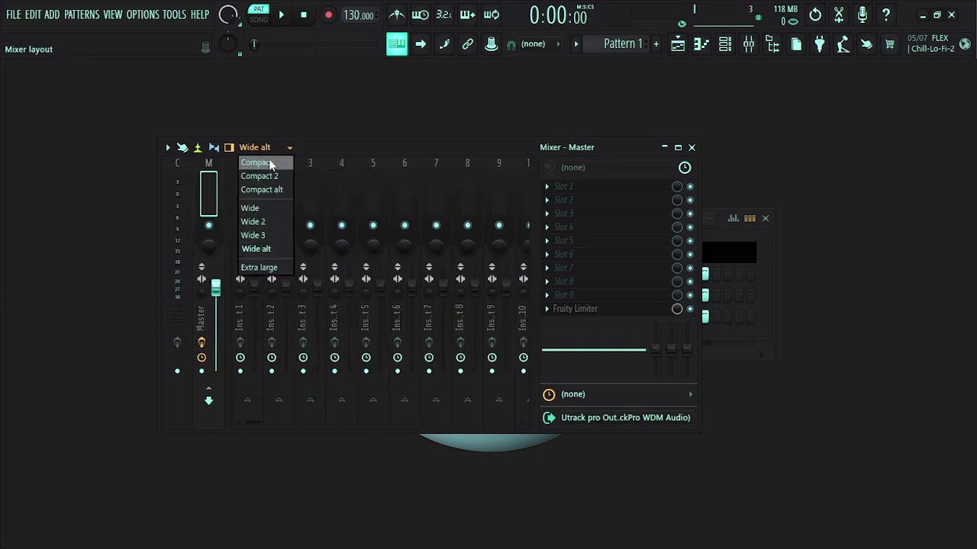
{"action": "left_click", "coordinate": [259, 208]}
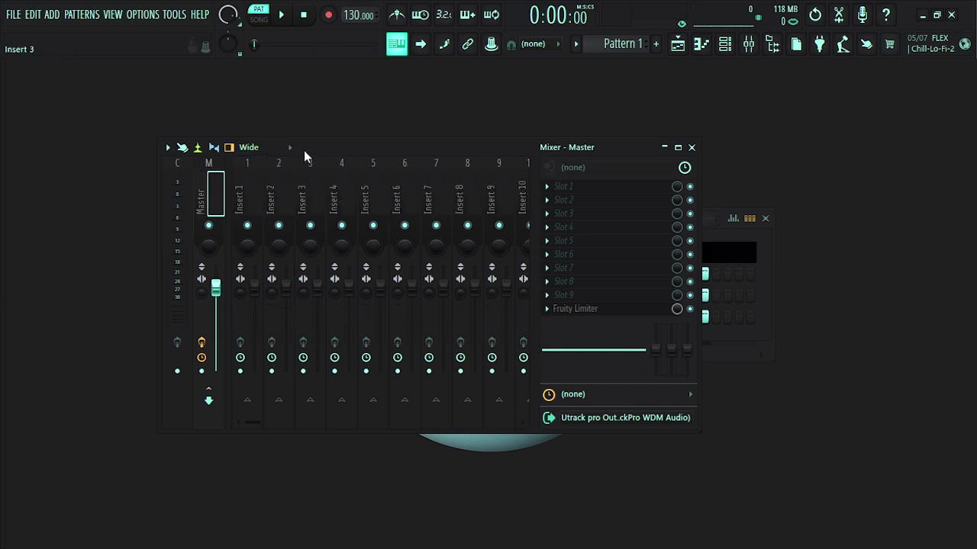
{"action": "left_click_drag", "start_coordinate": [305, 148], "coordinate": [285, 161]}
Step: Play the pattern and select mixer track Insert 1 while checking playback
{"action": "left_click", "coordinate": [734, 46]}
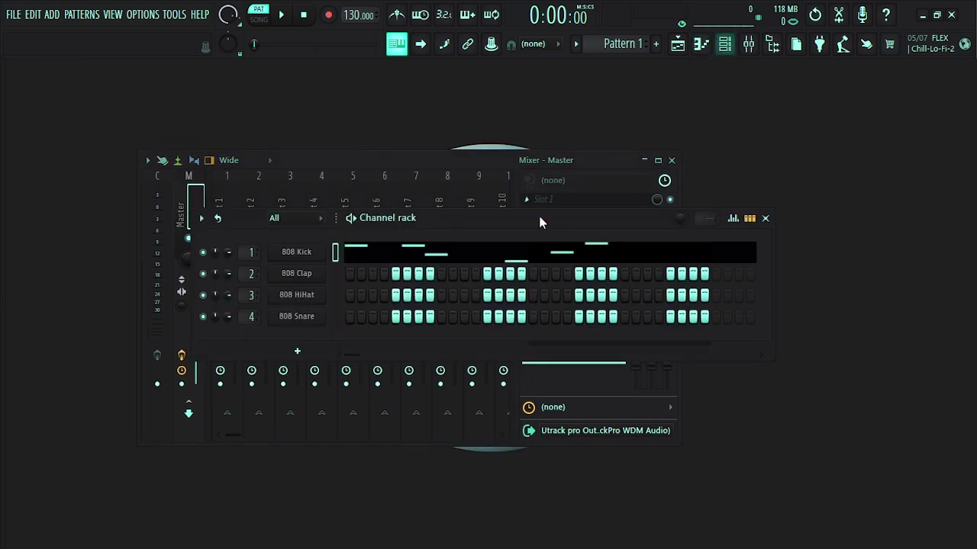
{"action": "key", "text": "space"}
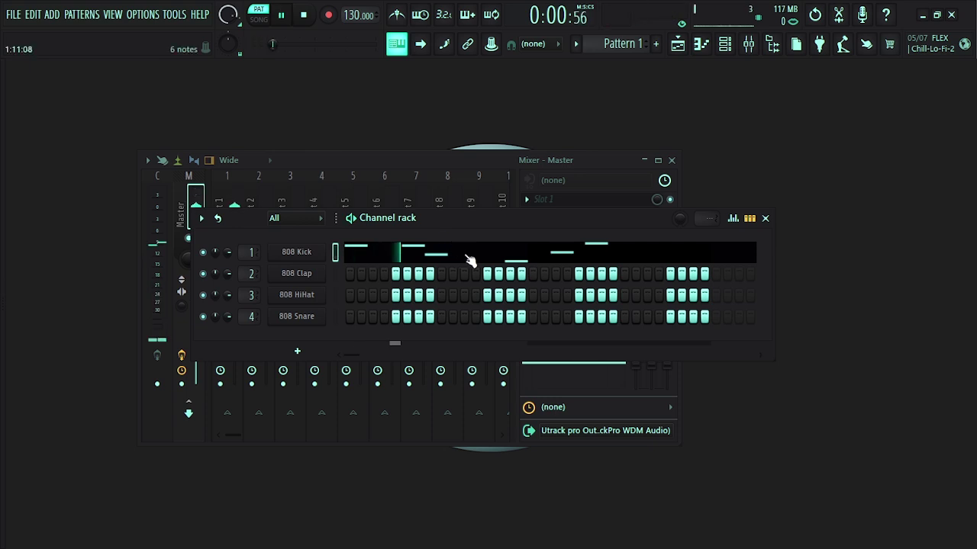
{"action": "left_click", "coordinate": [754, 46]}
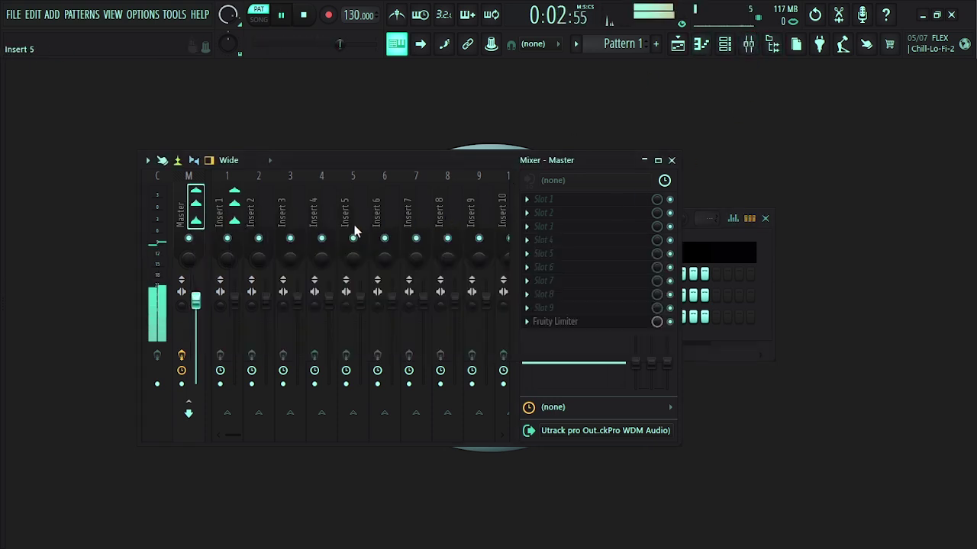
{"action": "key", "text": "space"}
{"action": "left_click", "coordinate": [232, 200]}
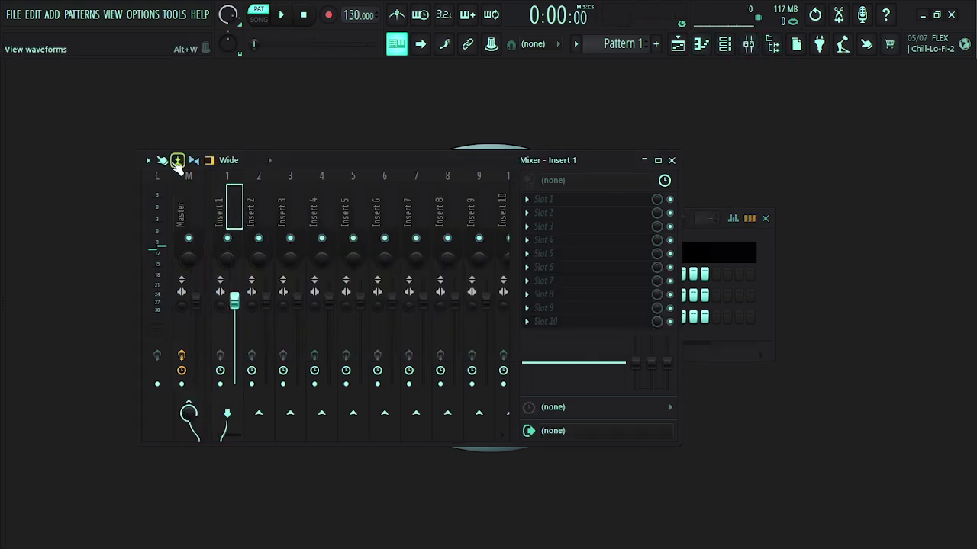
{"action": "key", "text": "space"}
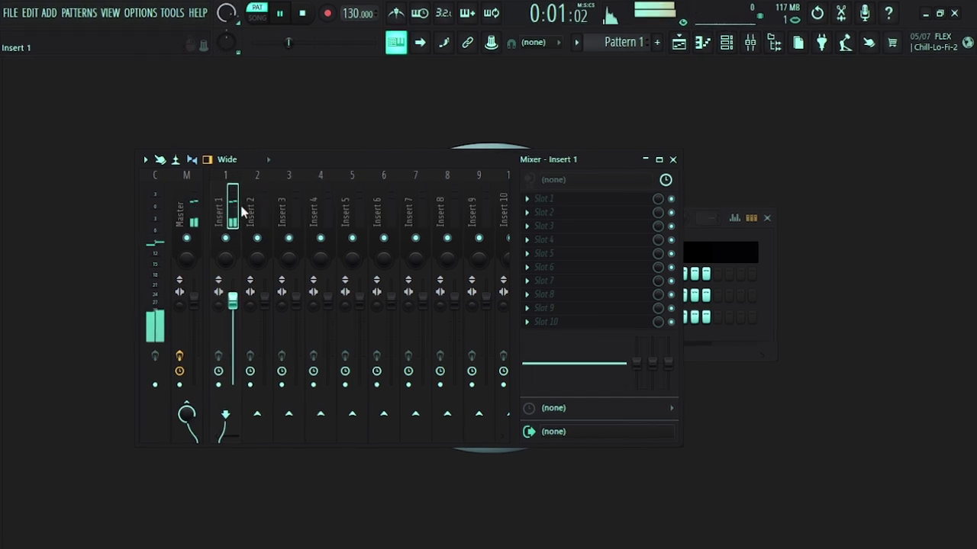
{"action": "key", "text": "space"}
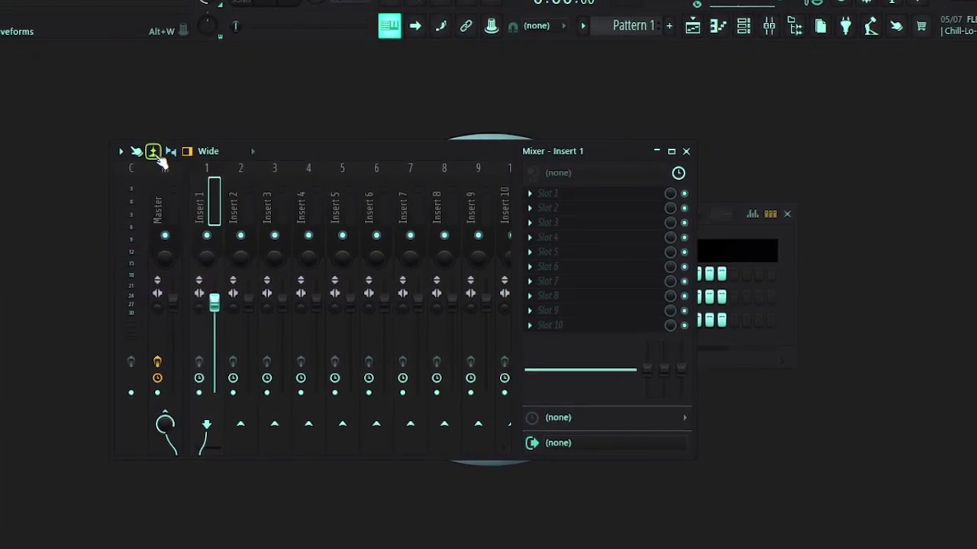
Step: Show meters as waveforms during playback and widen the Mixer to inserts 1–16
{"action": "key", "text": "space"}
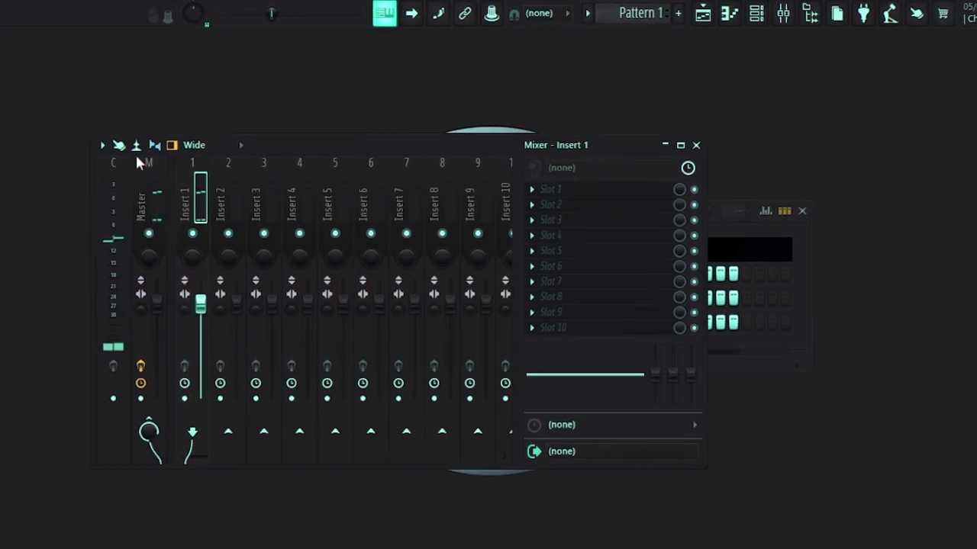
{"action": "left_click", "coordinate": [136, 146]}
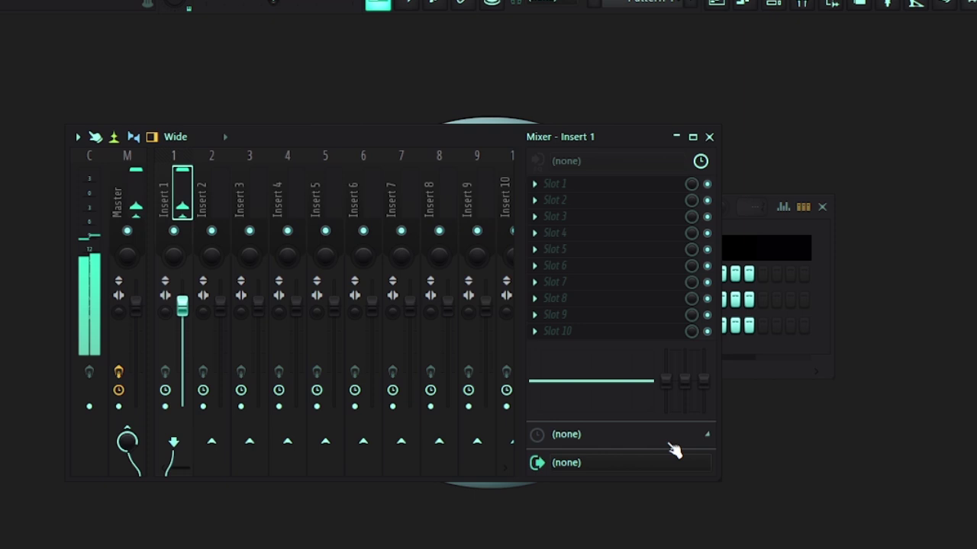
{"action": "left_click_drag", "start_coordinate": [720, 482], "coordinate": [950, 538]}
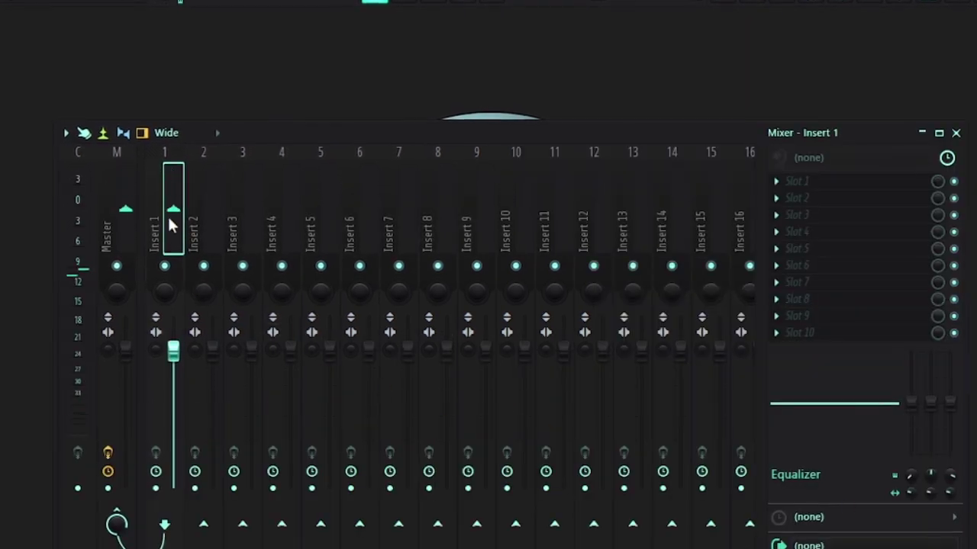
Step: Rename mixer Insert 1 to KICK and give it a red colour
{"action": "right_click", "coordinate": [170, 220]}
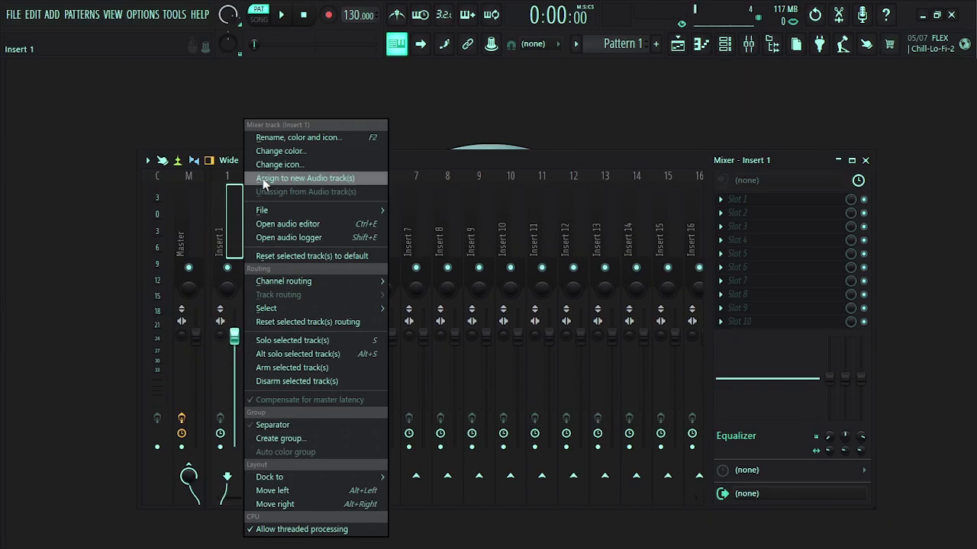
{"action": "left_click", "coordinate": [291, 139]}
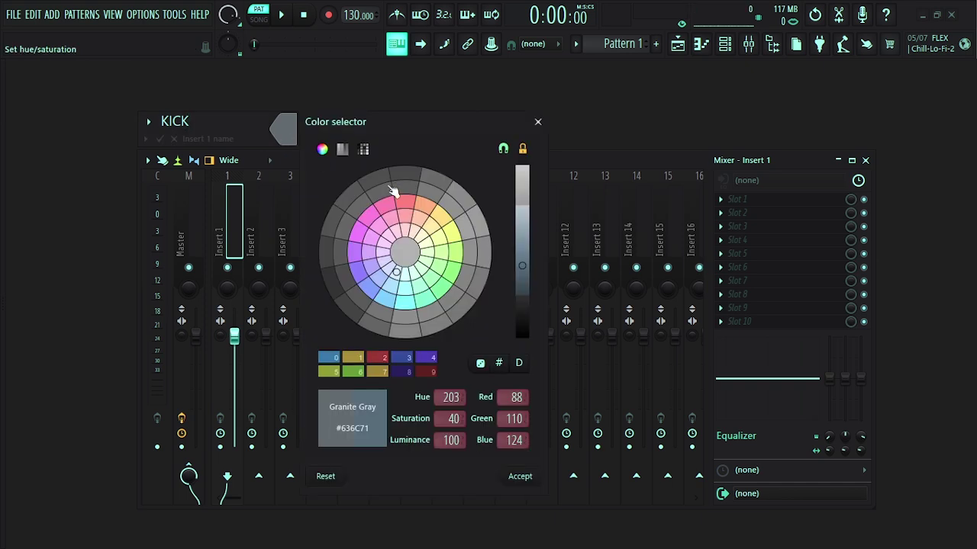
{"action": "left_click", "coordinate": [402, 205]}
{"action": "left_click", "coordinate": [522, 483]}
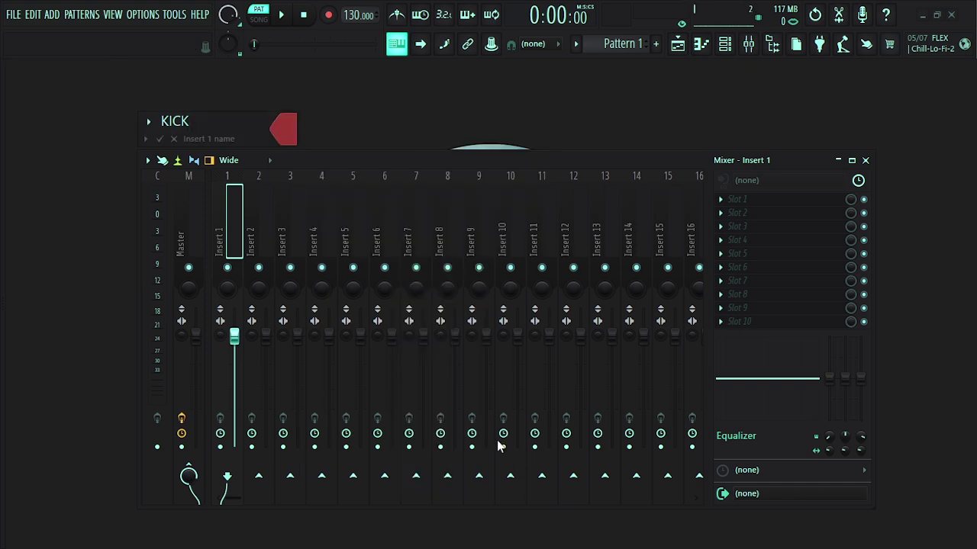
{"action": "left_click", "coordinate": [160, 138]}
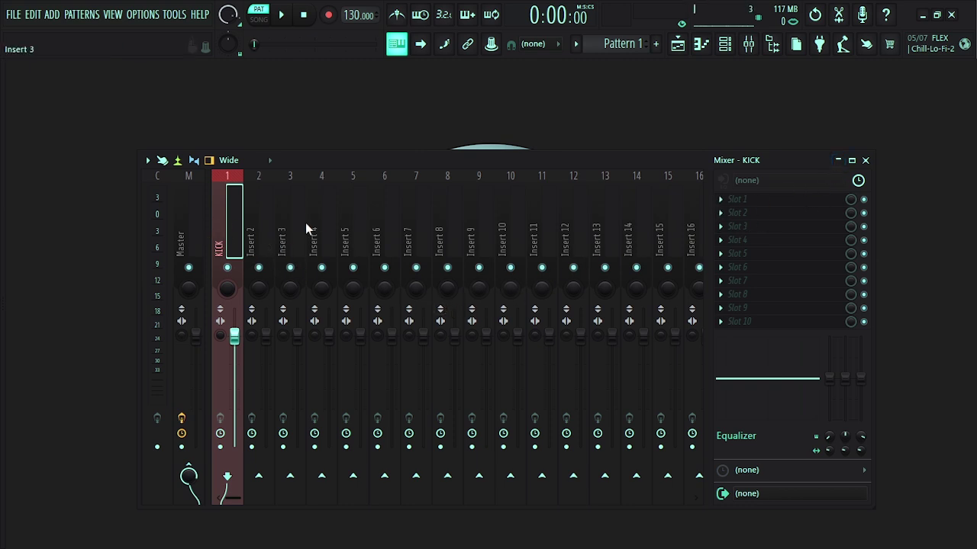
Step: Colour mixer tracks Insert 5 through Insert 9 dark olive green
{"action": "right_click", "coordinate": [344, 214]}
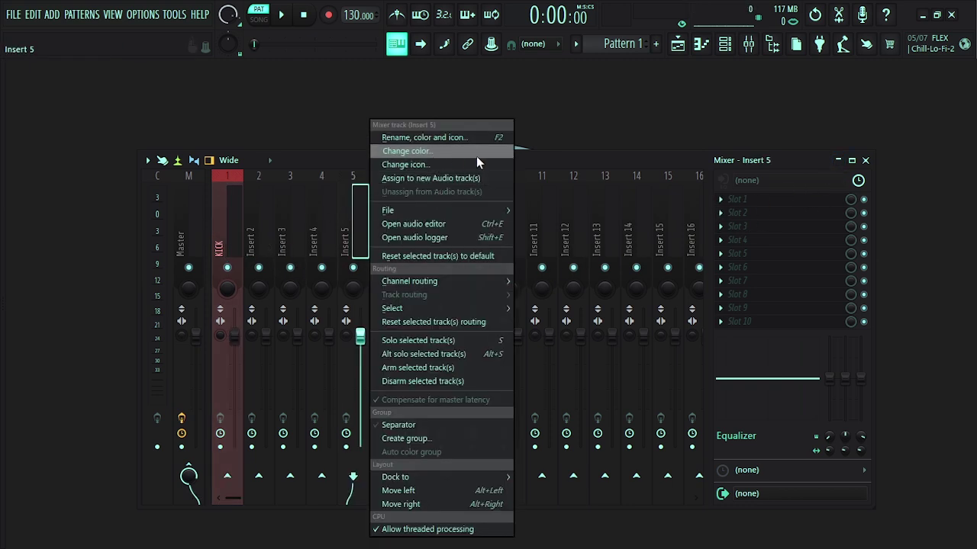
{"action": "left_click_drag", "start_coordinate": [366, 221], "coordinate": [468, 228]}
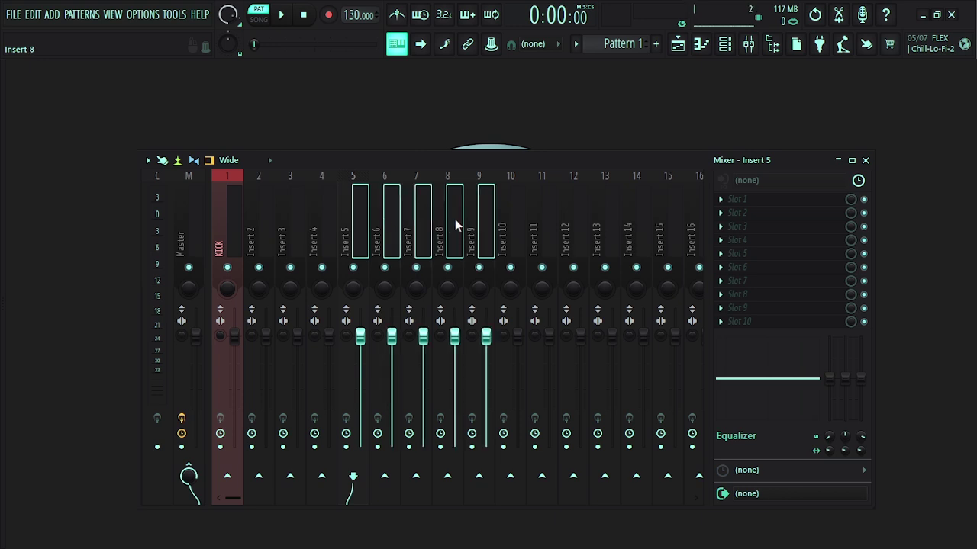
{"action": "right_click", "coordinate": [455, 219]}
{"action": "left_click", "coordinate": [477, 150]}
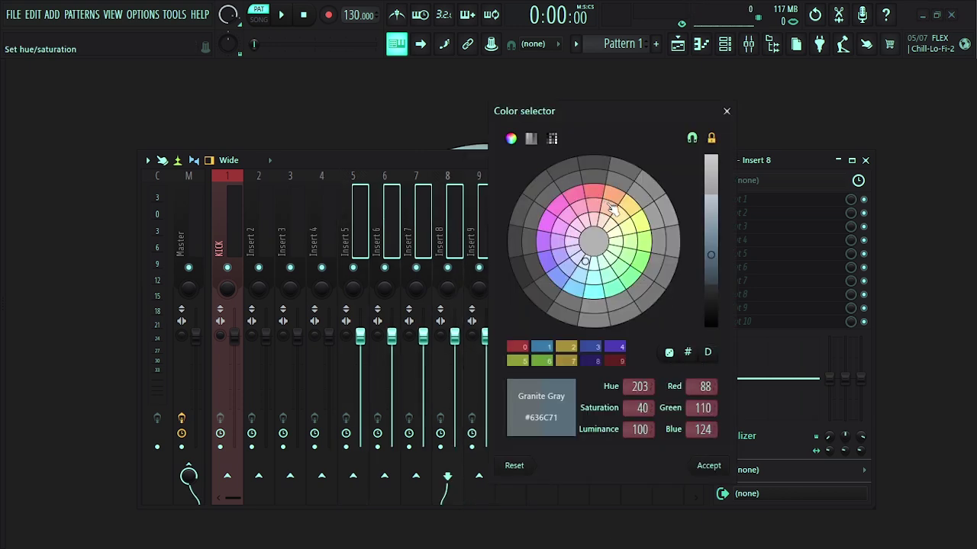
{"action": "left_click", "coordinate": [638, 233]}
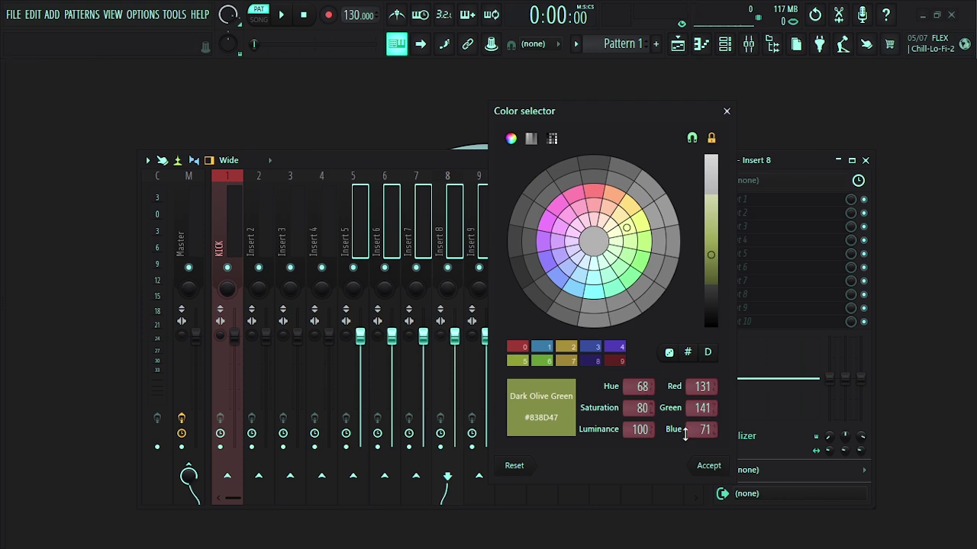
{"action": "left_click", "coordinate": [708, 466]}
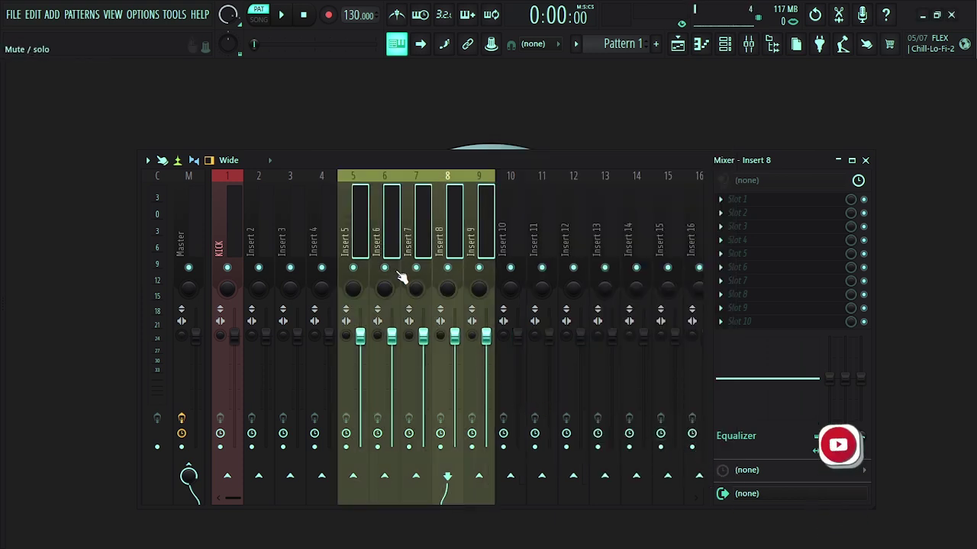
Step: Dock Insert 5–9 to the mixer's right side and make the mixer window narrower
{"action": "right_click", "coordinate": [354, 226]}
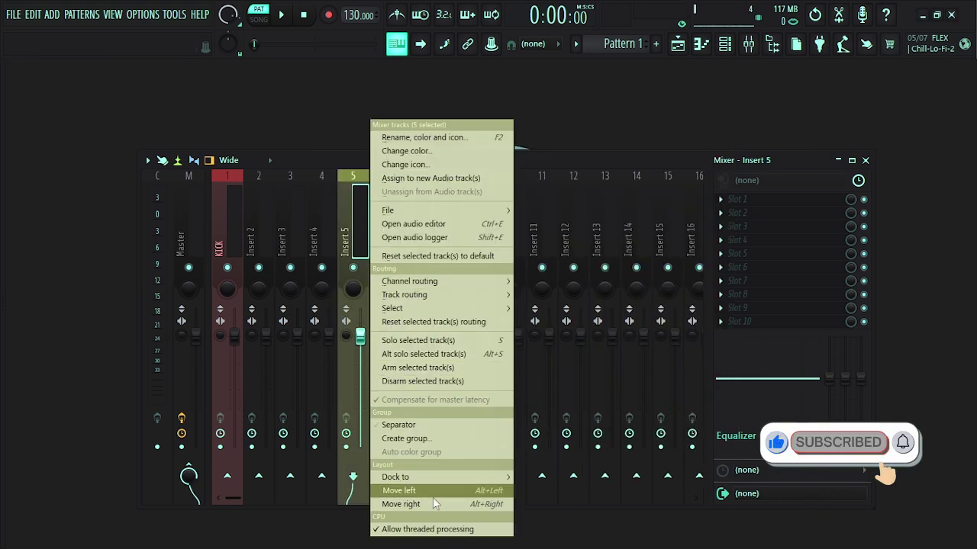
{"action": "mouse_move", "coordinate": [427, 477]}
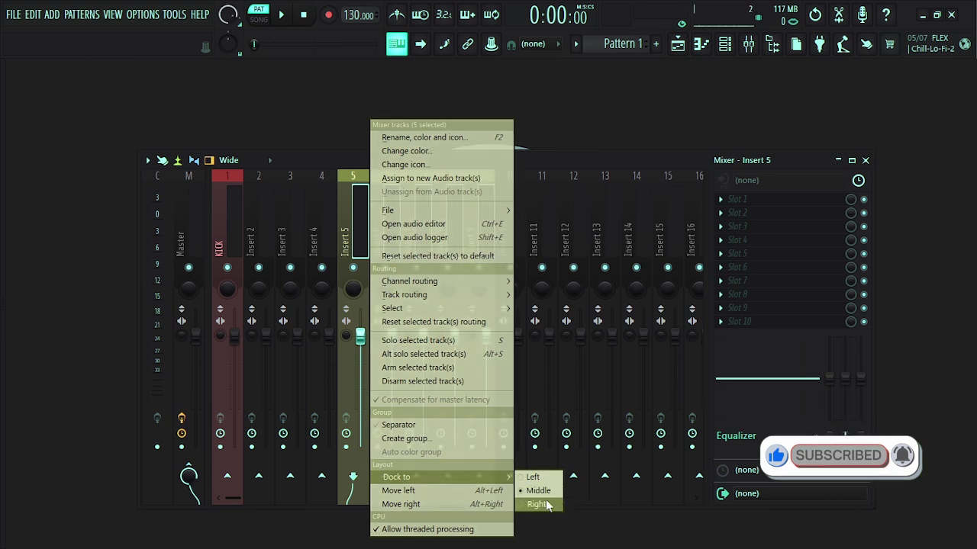
{"action": "left_click", "coordinate": [543, 504]}
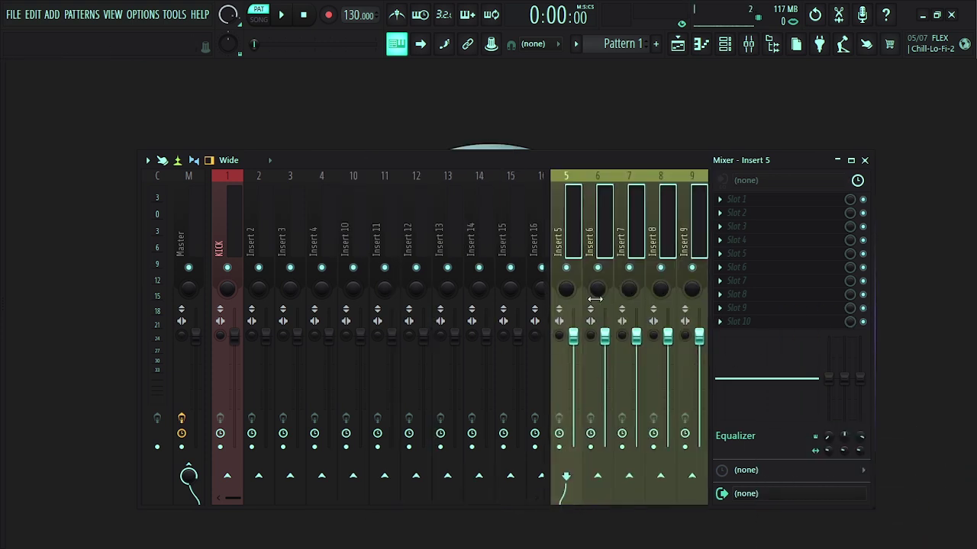
{"action": "left_click_drag", "start_coordinate": [872, 309], "coordinate": [692, 300]}
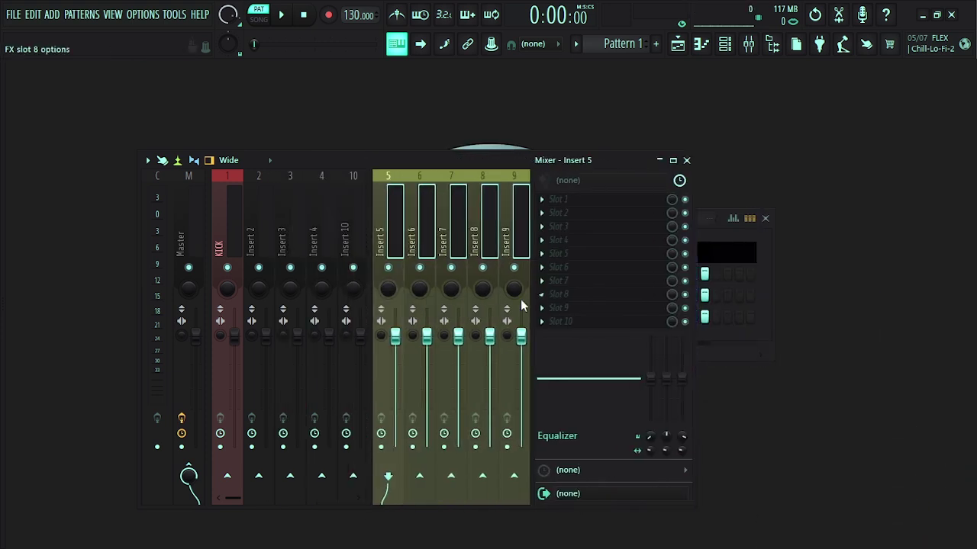
Step: Close the mixer and choose View > Background > Set image wallpaper
{"action": "left_click", "coordinate": [686, 160]}
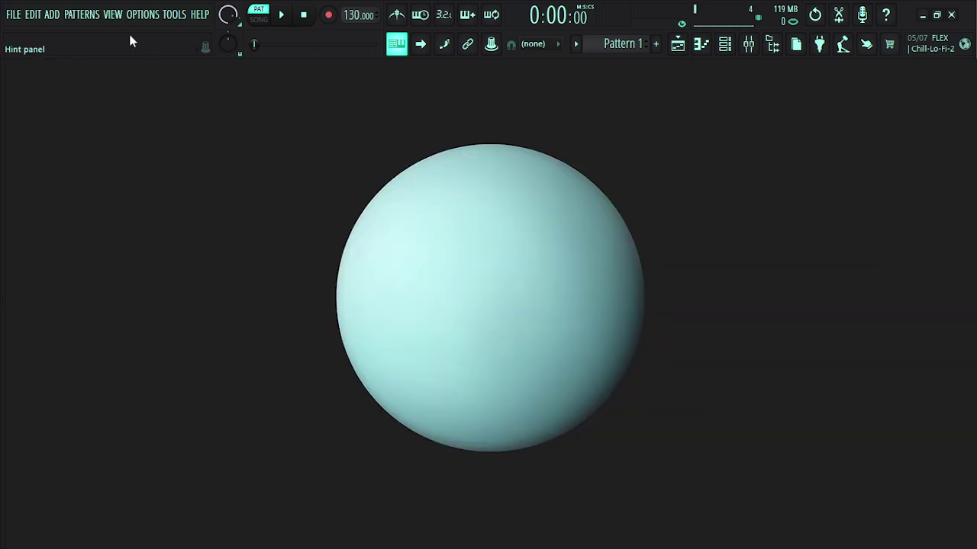
{"action": "left_click", "coordinate": [112, 17]}
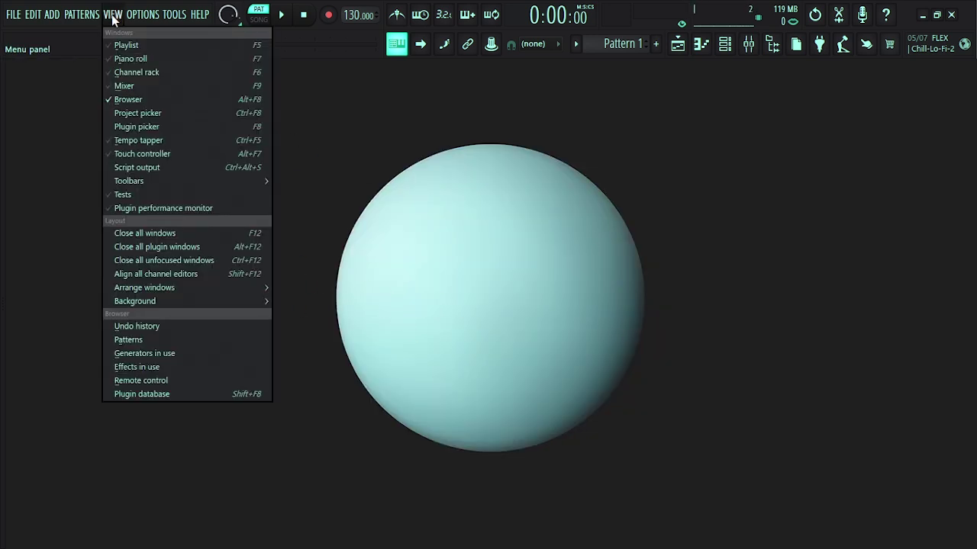
{"action": "mouse_move", "coordinate": [144, 298]}
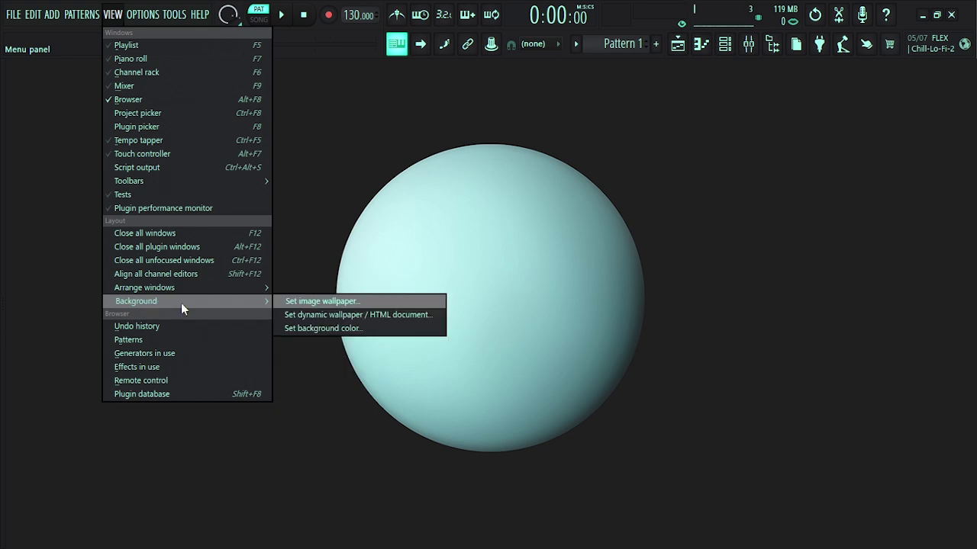
{"action": "left_click", "coordinate": [344, 301]}
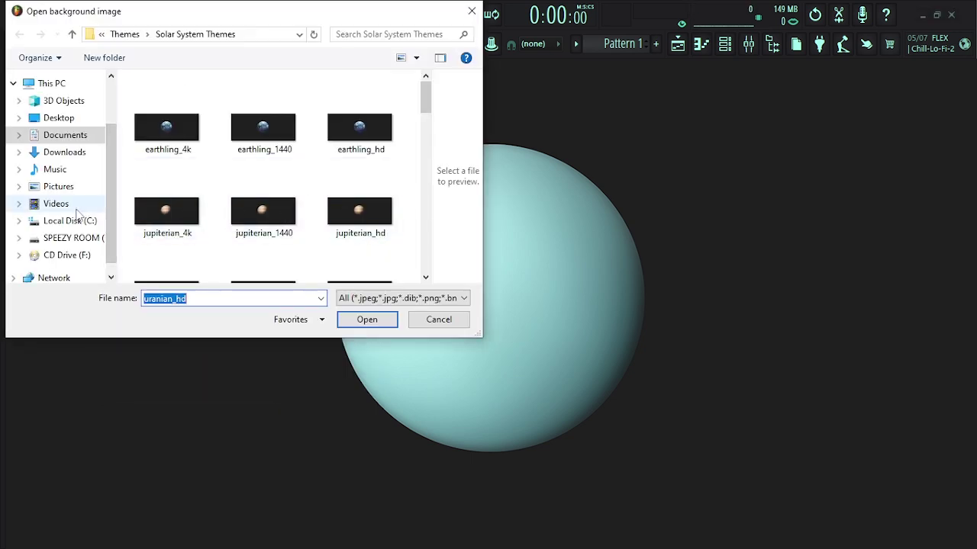
Step: Find the THUMBNAILS folder on the E: drive and load the CROWD CHOIR thumbnail PNG as wallpaper
{"action": "left_click", "coordinate": [66, 155]}
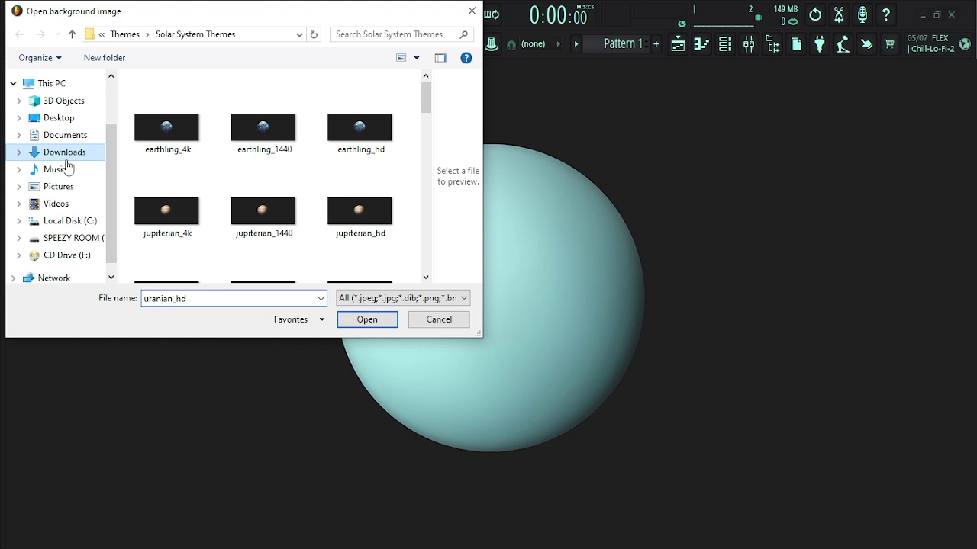
{"action": "left_click", "coordinate": [72, 238]}
{"action": "scroll", "coordinate": [321, 221], "scroll_direction": "down", "scroll_amount": 3}
{"action": "scroll", "coordinate": [336, 227], "scroll_direction": "up", "scroll_amount": 1}
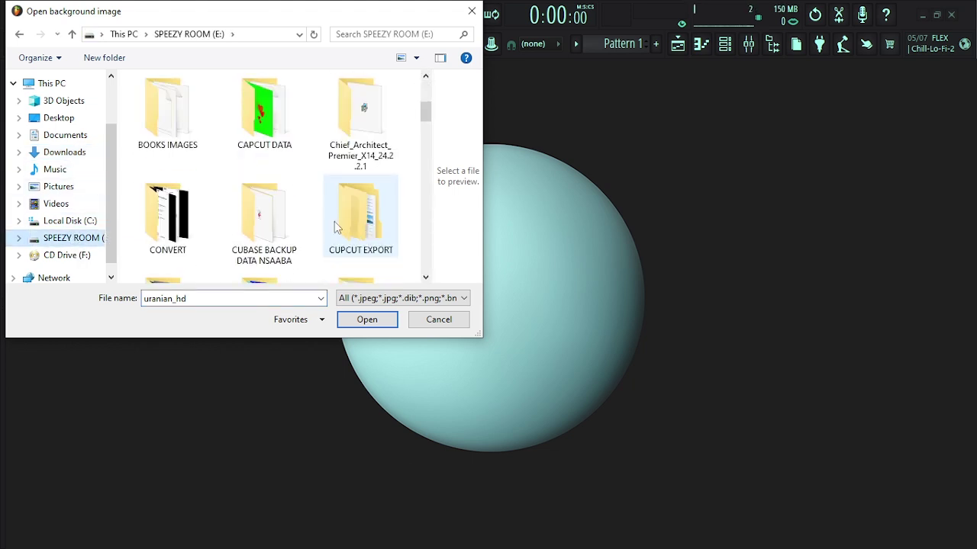
{"action": "scroll", "coordinate": [305, 224], "scroll_direction": "up", "scroll_amount": 1}
{"action": "double_click", "coordinate": [167, 114]}
{"action": "left_click", "coordinate": [68, 240]}
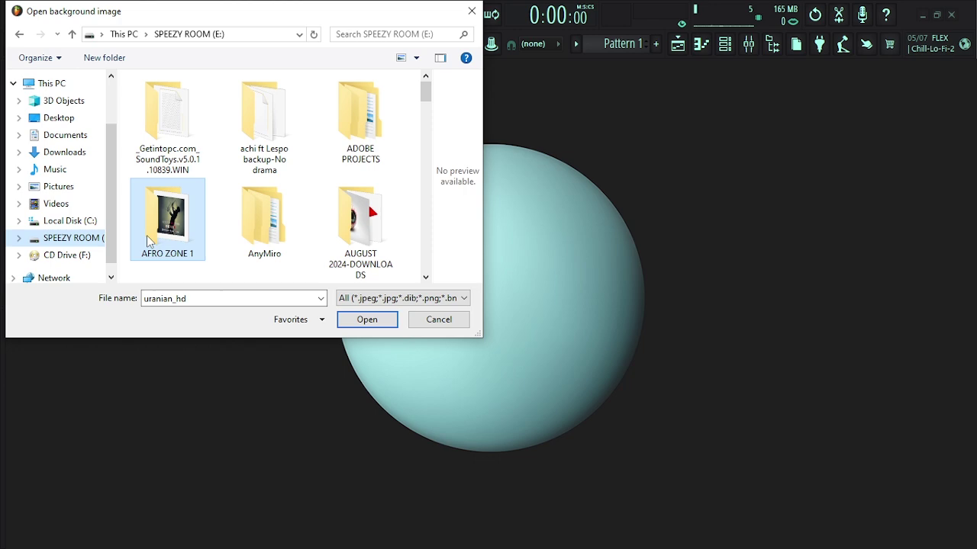
{"action": "scroll", "coordinate": [147, 235], "scroll_direction": "down", "scroll_amount": 10}
{"action": "double_click", "coordinate": [161, 183]}
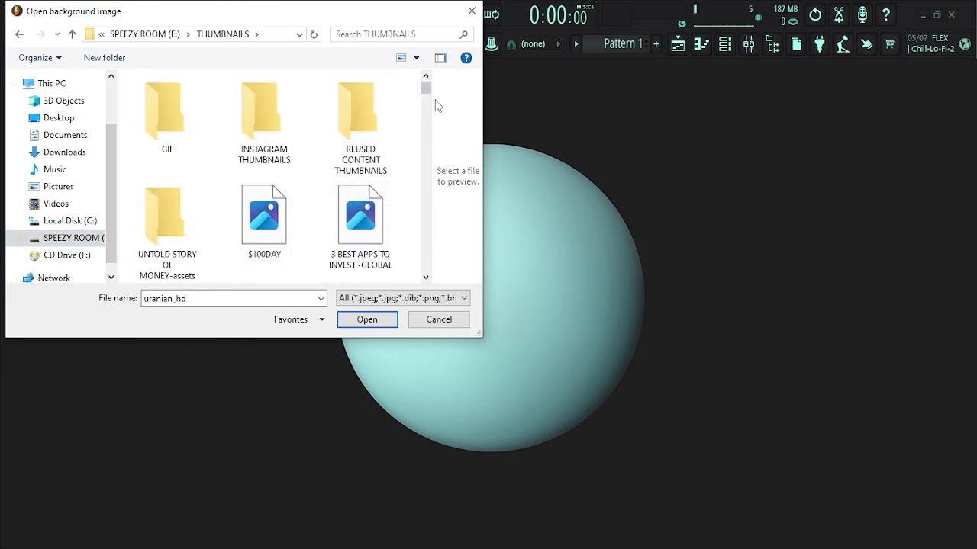
{"action": "left_click_drag", "start_coordinate": [426, 89], "coordinate": [426, 145]}
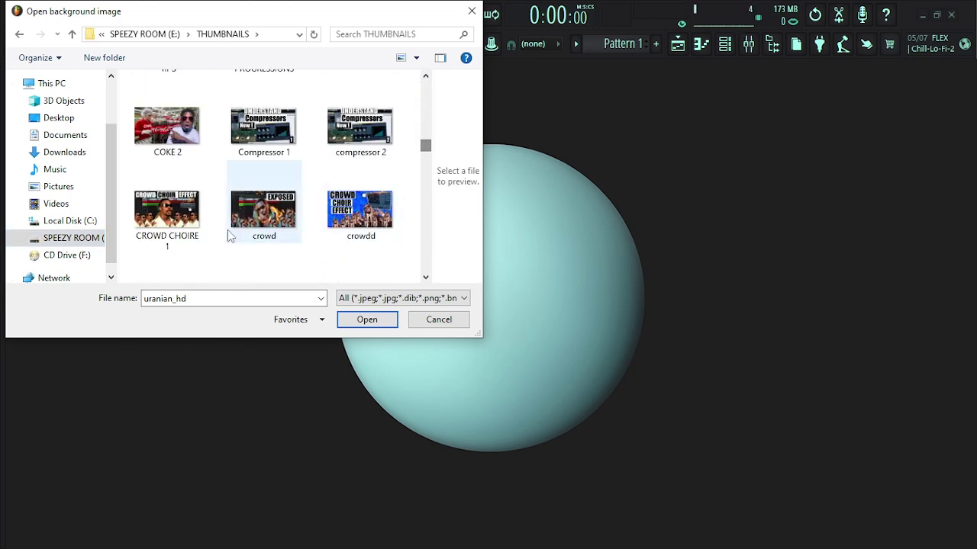
{"action": "double_click", "coordinate": [175, 225]}
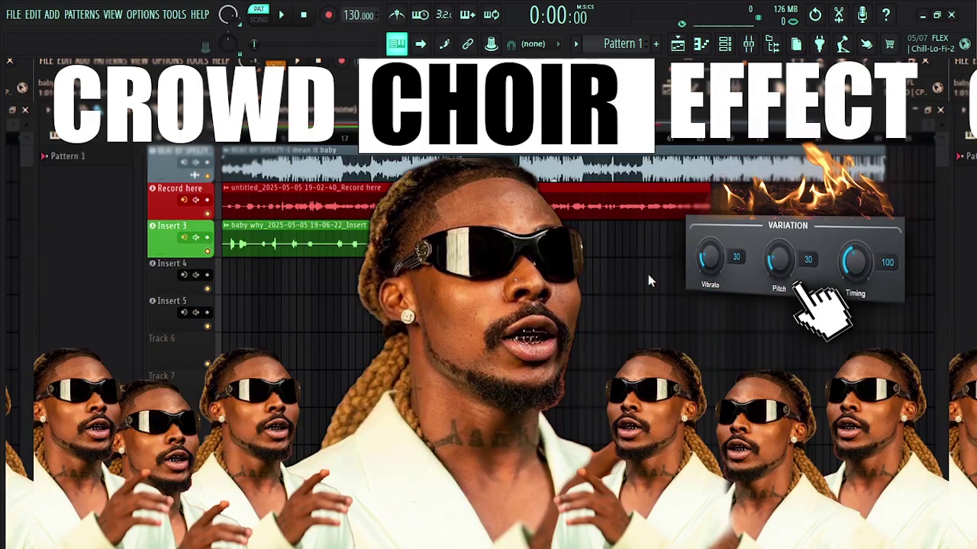
Step: Expand the collapsed sample browser into a wide panel listing shaker samples
{"action": "left_click_drag", "start_coordinate": [5, 292], "coordinate": [61, 280]}
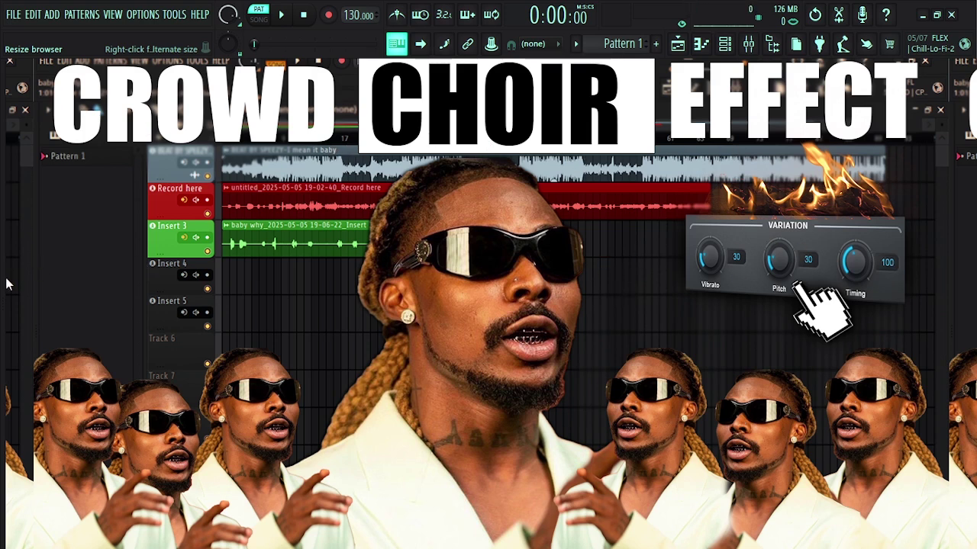
{"action": "left_click_drag", "start_coordinate": [4, 282], "coordinate": [196, 289]}
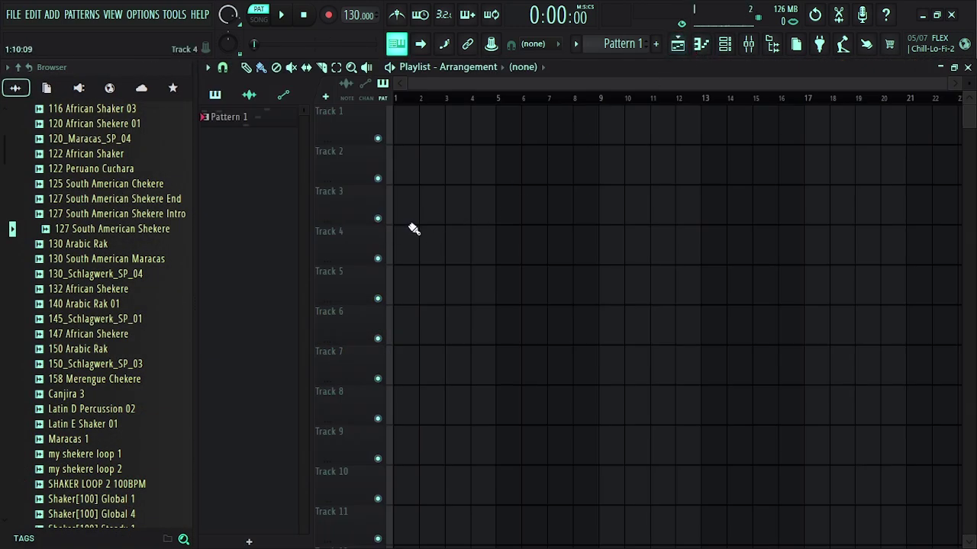
Step: Place Pattern 1 clips on Track 1 at bars 1, 3, 5 and 7, then collapse the browser
{"action": "left_click", "coordinate": [415, 124]}
{"action": "left_click_drag", "start_coordinate": [443, 131], "coordinate": [470, 129]}
{"action": "left_click", "coordinate": [453, 133]}
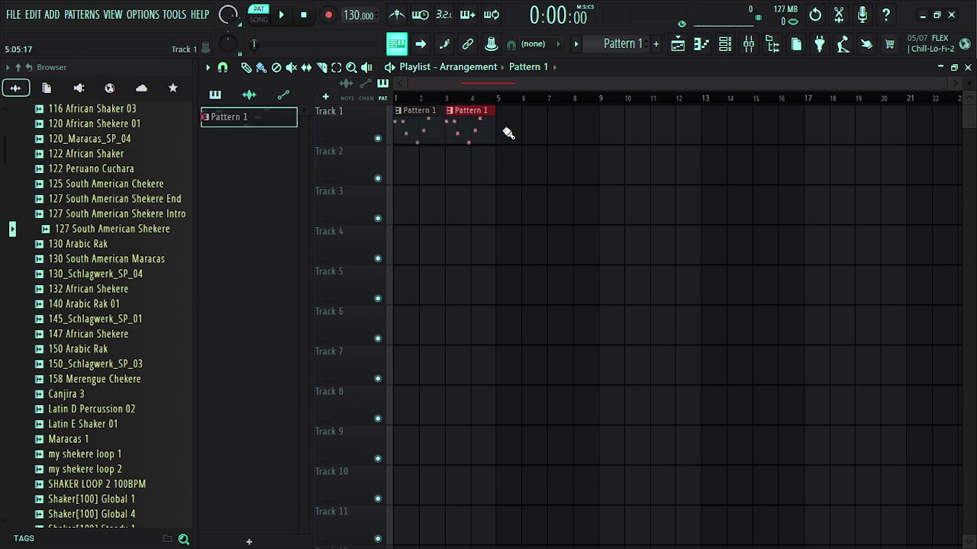
{"action": "left_click", "coordinate": [508, 133]}
{"action": "left_click", "coordinate": [556, 134]}
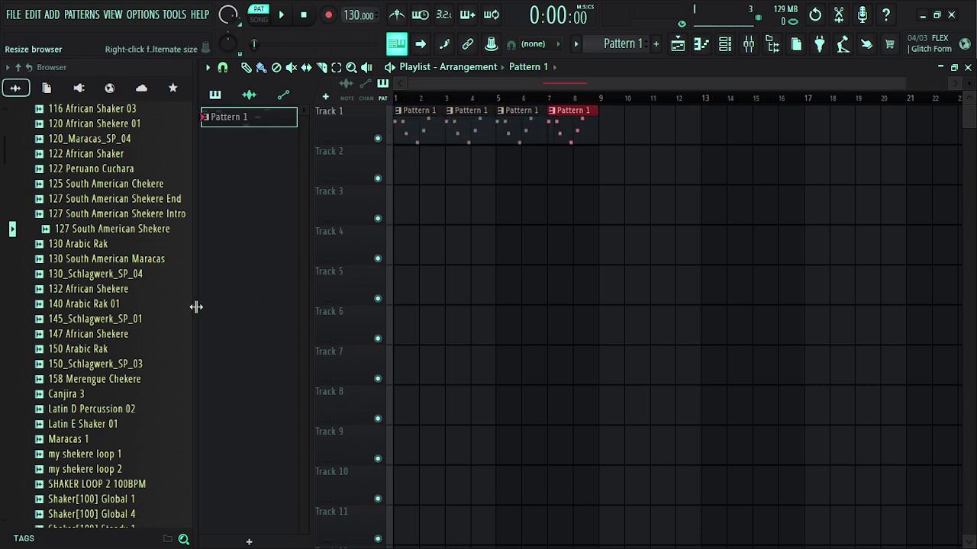
{"action": "left_click_drag", "start_coordinate": [194, 305], "coordinate": [16, 306]}
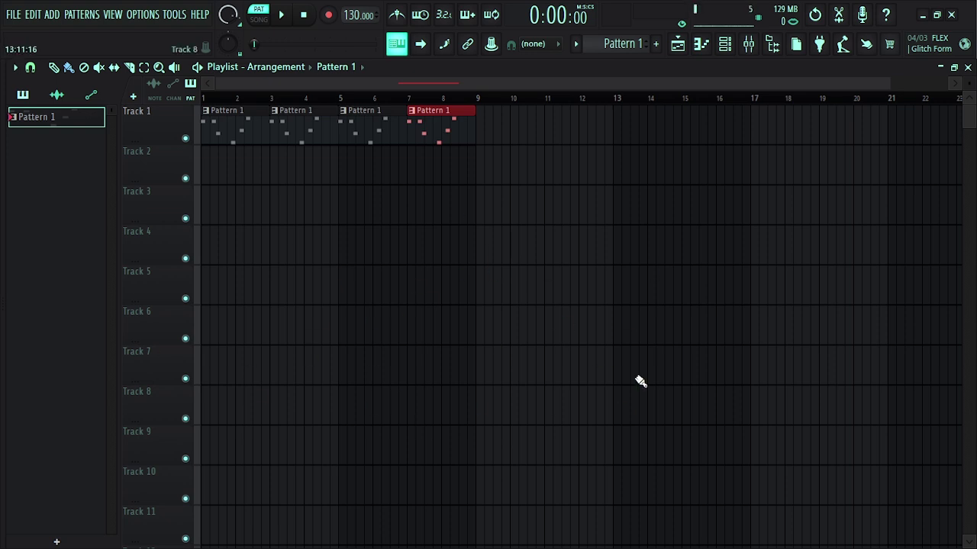
Step: Drop the FREE TO USE drum thumbnail PNG from File Explorer onto the playlist, then re-maximize FL Studio
{"action": "left_click", "coordinate": [944, 19]}
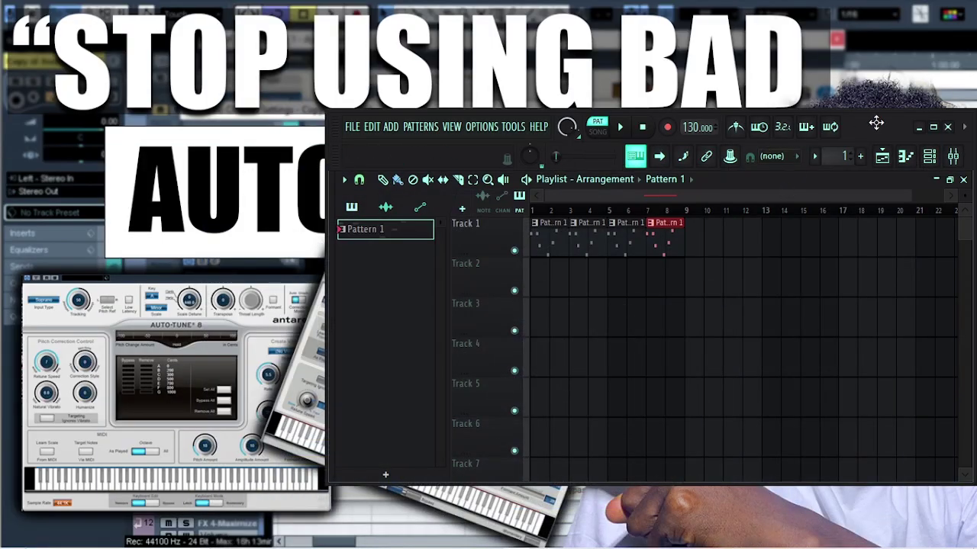
{"action": "left_click_drag", "start_coordinate": [876, 122], "coordinate": [886, 106]}
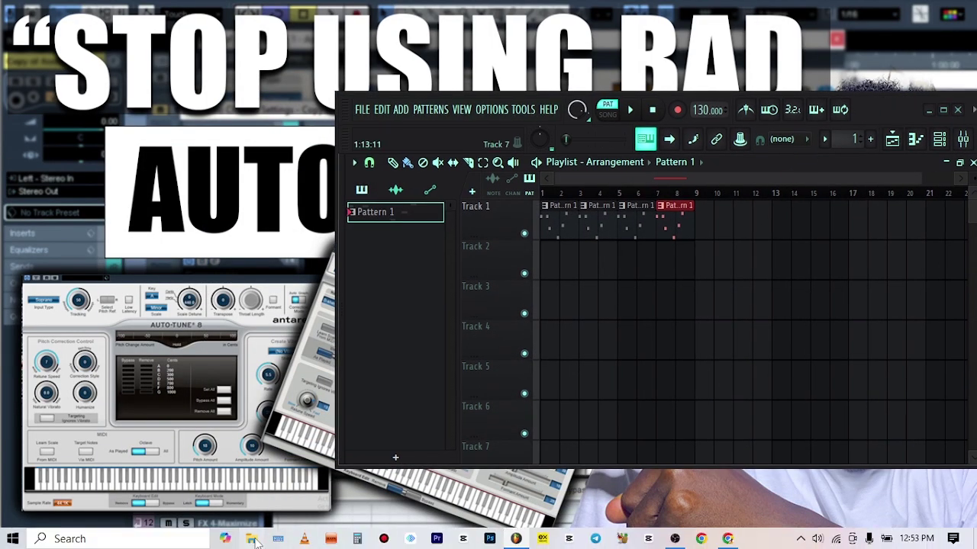
{"action": "left_click", "coordinate": [253, 539]}
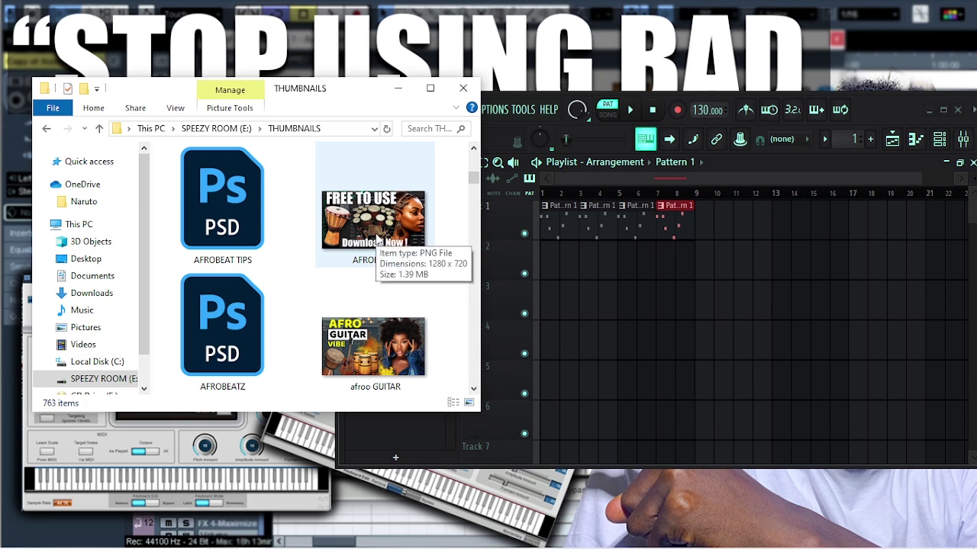
{"action": "left_click_drag", "start_coordinate": [367, 232], "coordinate": [570, 308]}
{"action": "left_click_drag", "start_coordinate": [639, 314], "coordinate": [641, 305]}
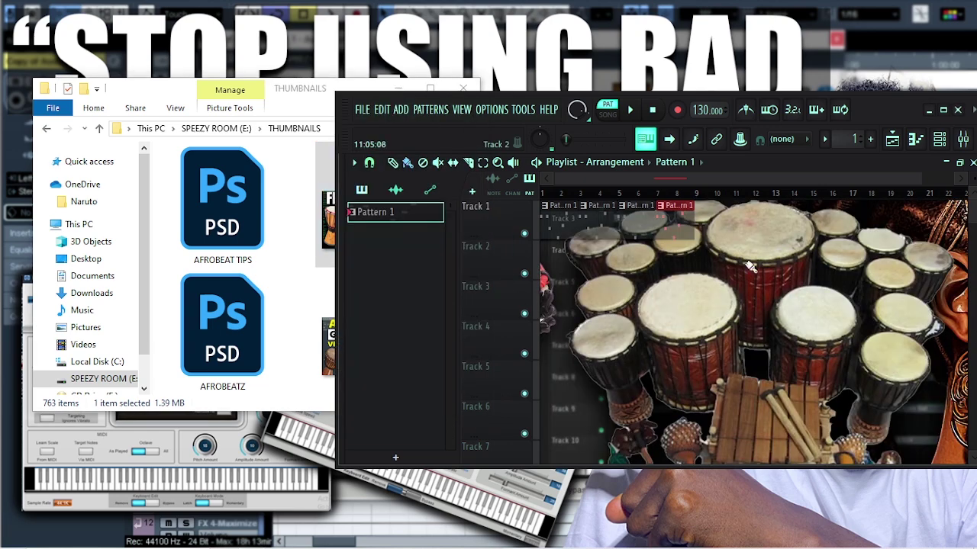
{"action": "left_click", "coordinate": [943, 109]}
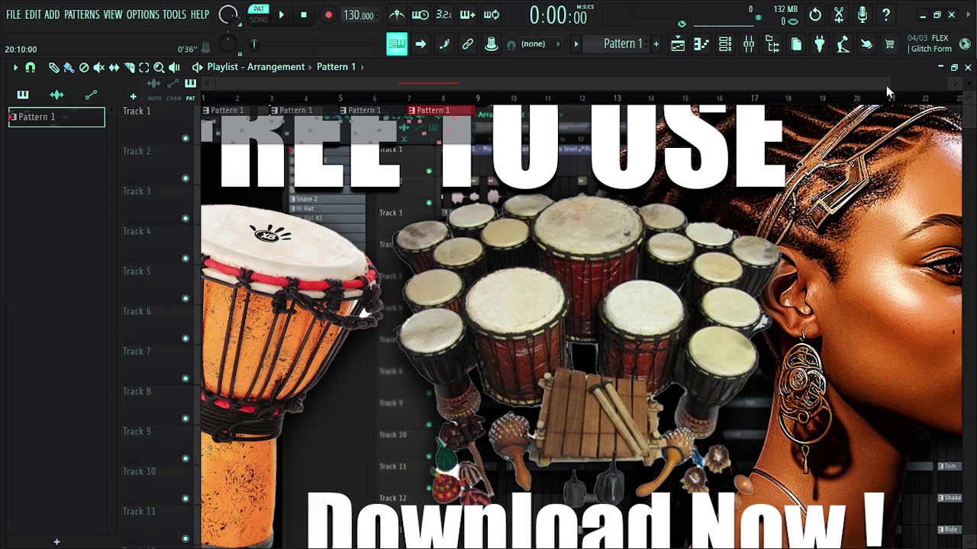
Step: Switch to song mode, play and stop the four-clip arrangement, then zoom the playlist out
{"action": "left_click_drag", "start_coordinate": [890, 83], "coordinate": [861, 84]}
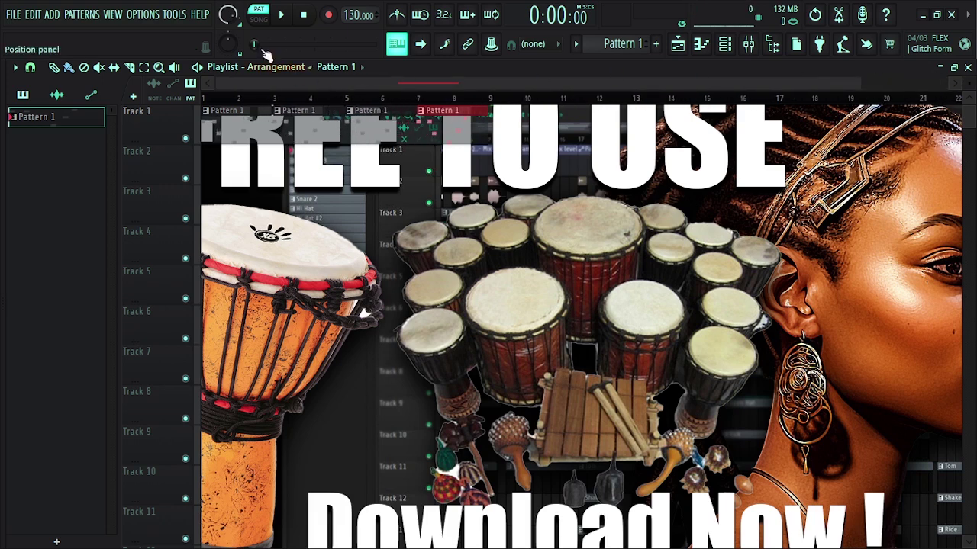
{"action": "left_click", "coordinate": [275, 16]}
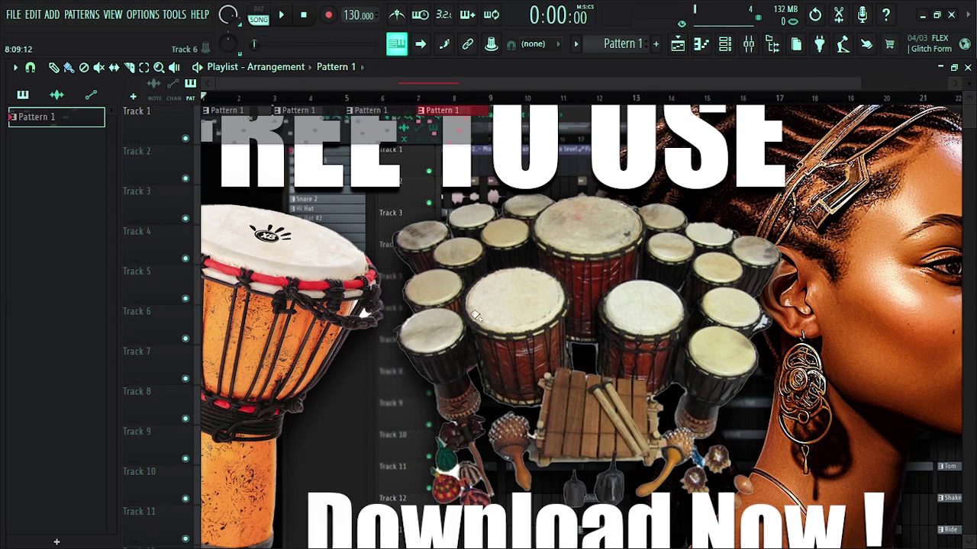
{"action": "key", "text": "space"}
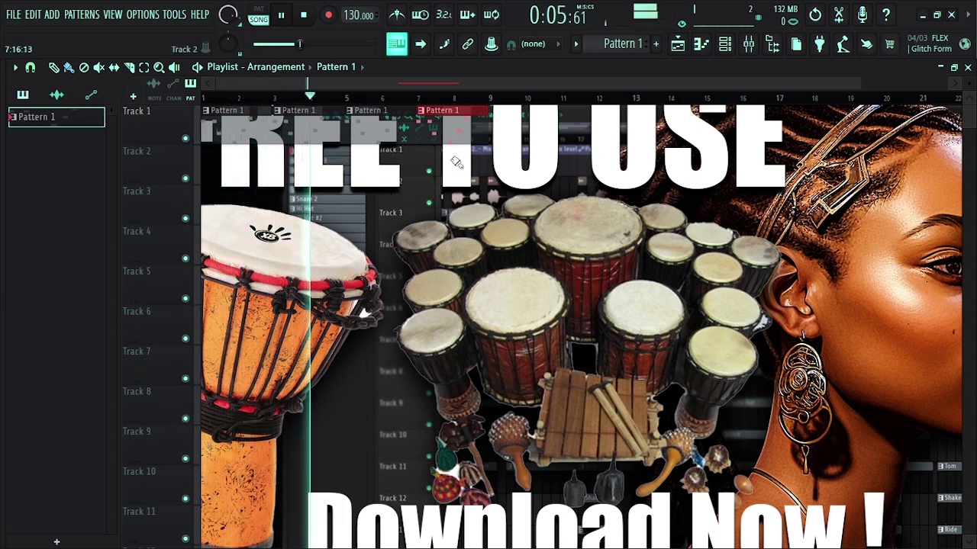
{"action": "key", "text": "space"}
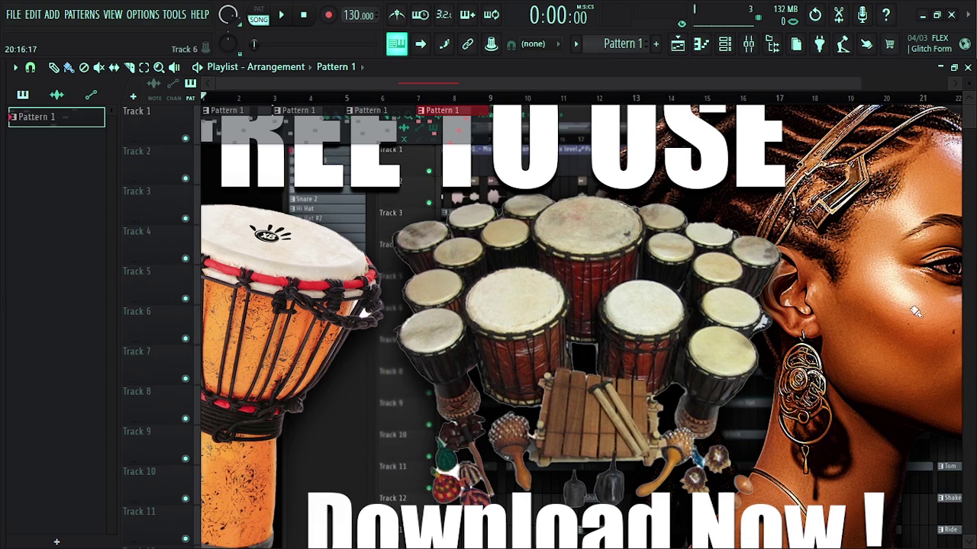
{"action": "left_click_drag", "start_coordinate": [859, 81], "coordinate": [840, 82]}
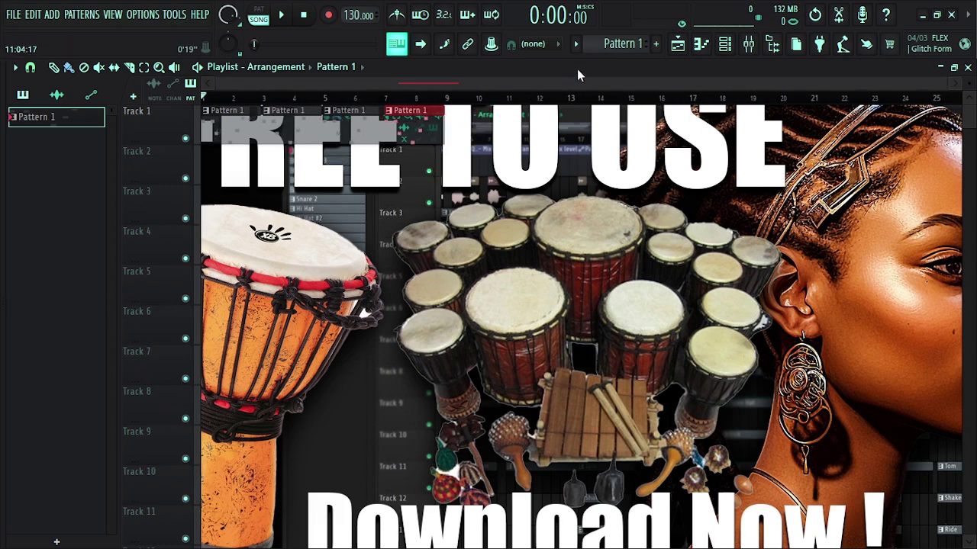
Step: Rename Pattern 1 to KICKS and colour it dark olive green (#605120)
{"action": "right_click", "coordinate": [74, 122]}
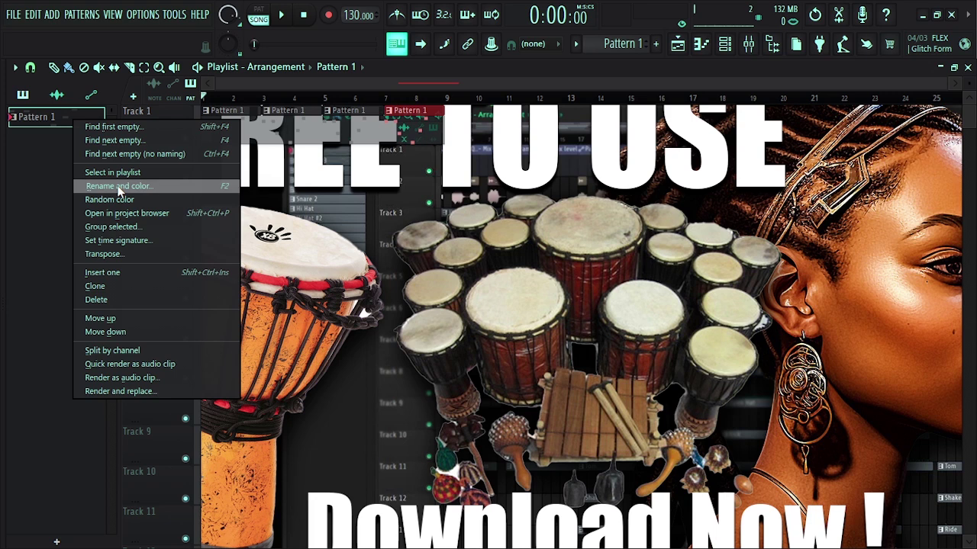
{"action": "left_click", "coordinate": [107, 186]}
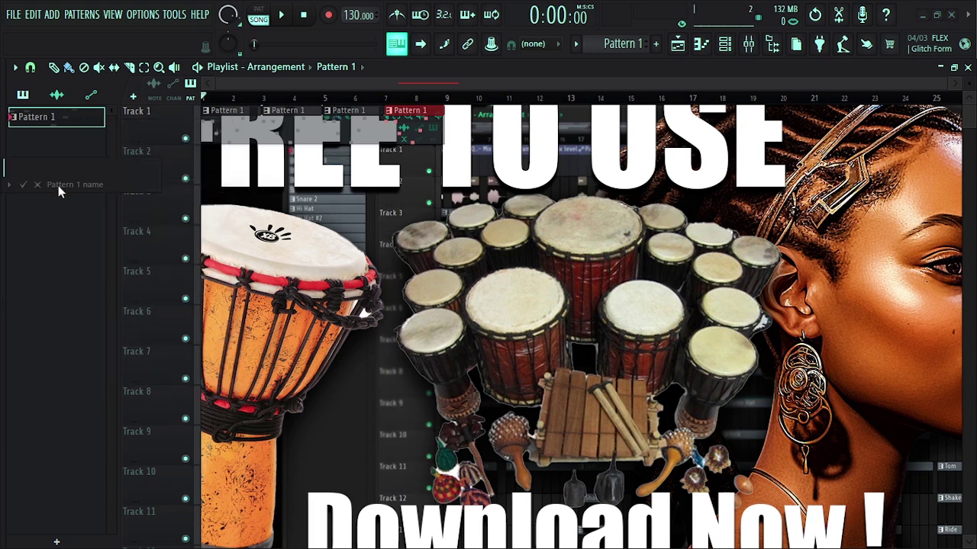
{"action": "type", "text": "KICKS"}
{"action": "left_click", "coordinate": [152, 188]}
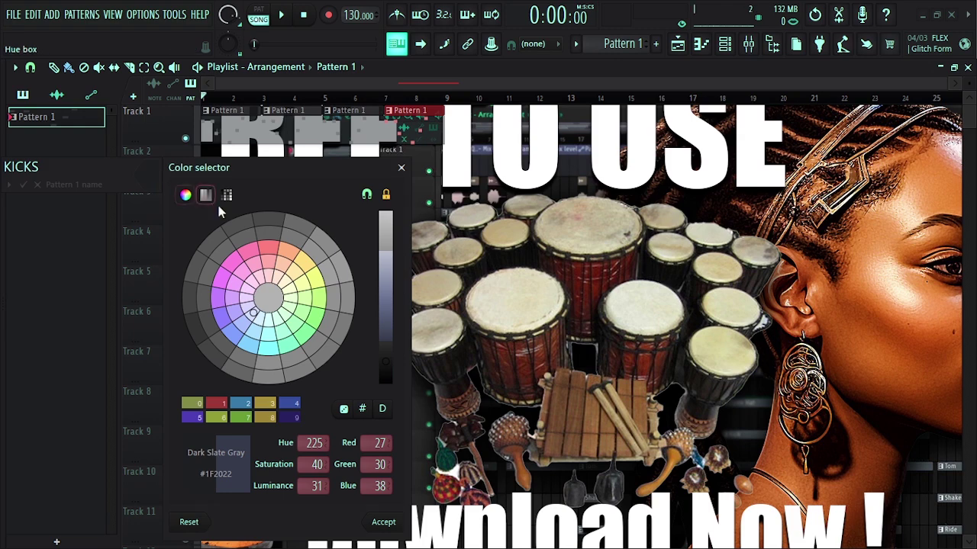
{"action": "left_click", "coordinate": [313, 271]}
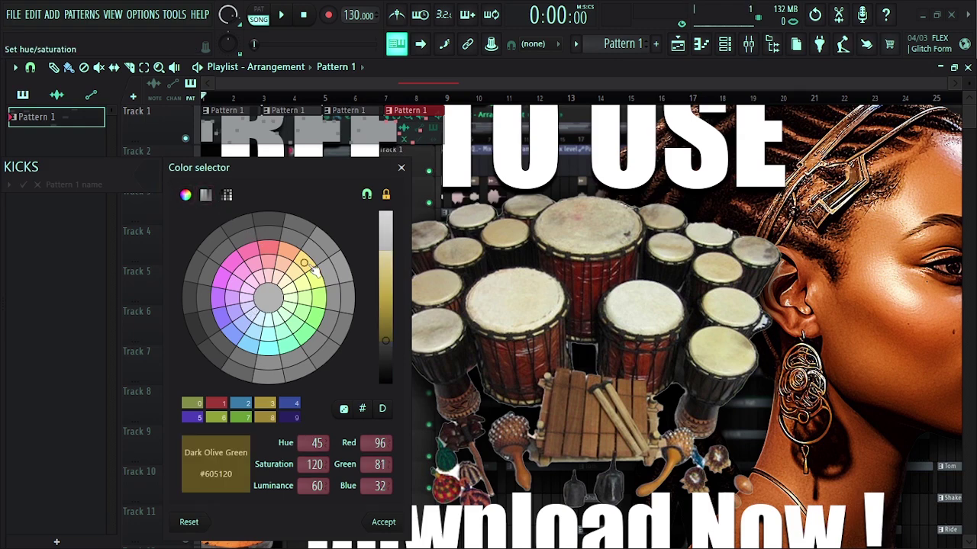
{"action": "left_click", "coordinate": [383, 522]}
{"action": "left_click", "coordinate": [23, 185]}
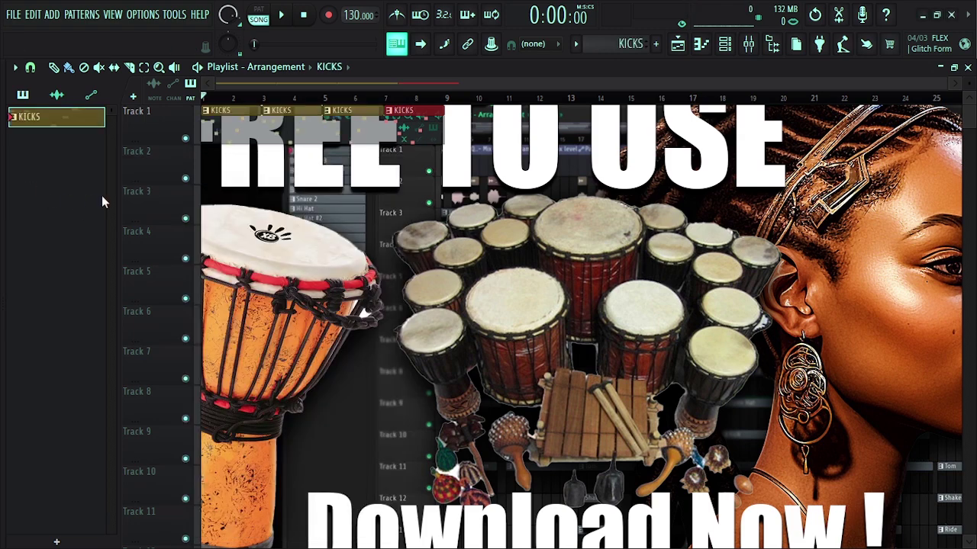
Step: Deselect the clips so all four KICKS clips on Track 1 show olive
{"action": "left_click", "coordinate": [398, 133]}
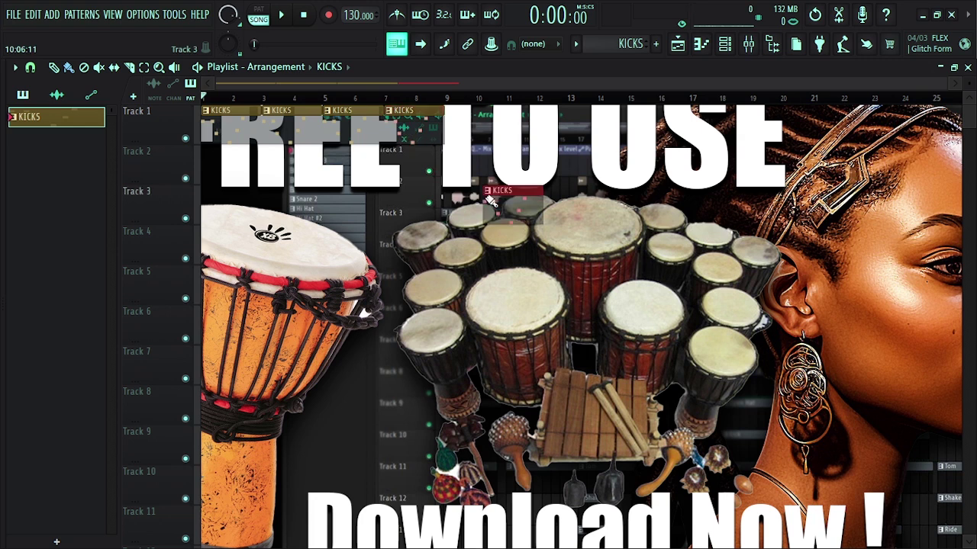